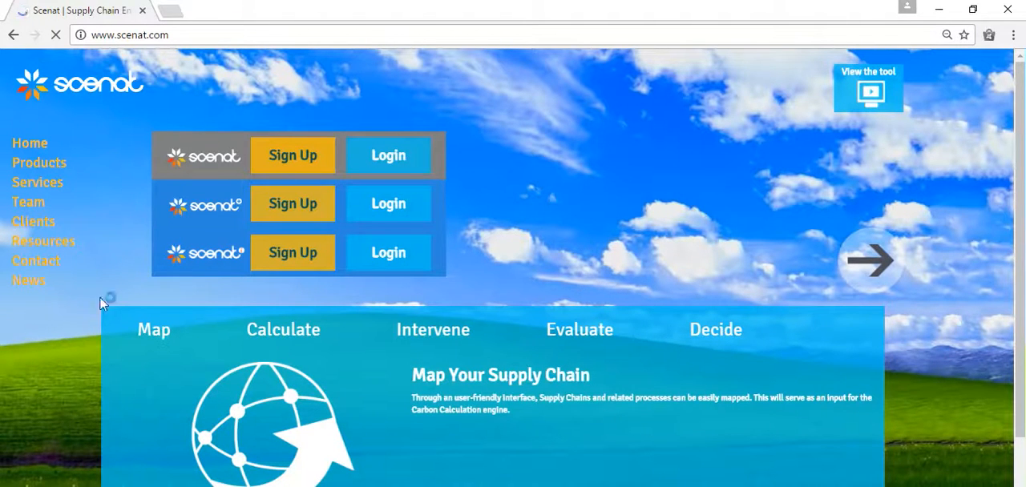
Log in to the SCEnATi version of the tool with the prefilled account credentials.
click(391, 256)
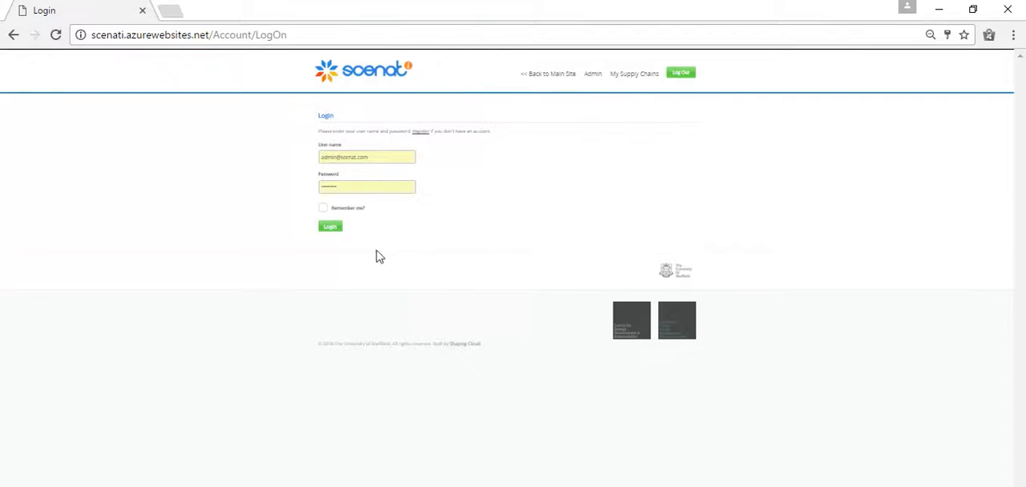
click(330, 230)
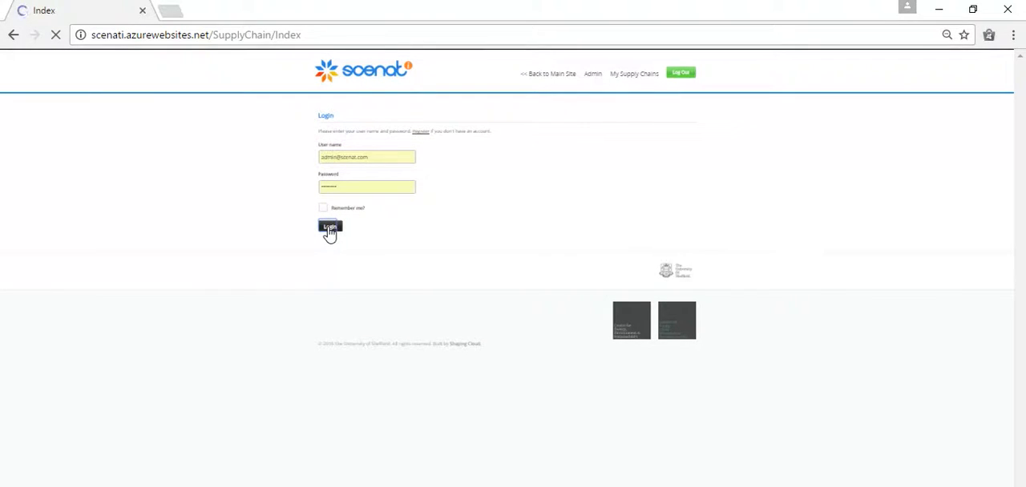
key(ctrl+plus)
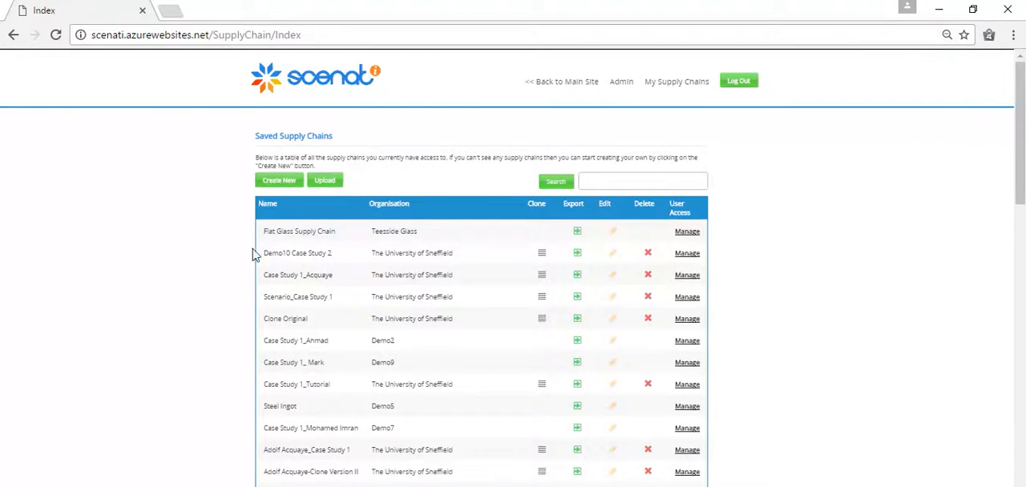
Start a new supply chain named TestSupply for The University of Sheffield, with the product name MyProduct.
drag(1020, 155, 1001, 138)
click(270, 183)
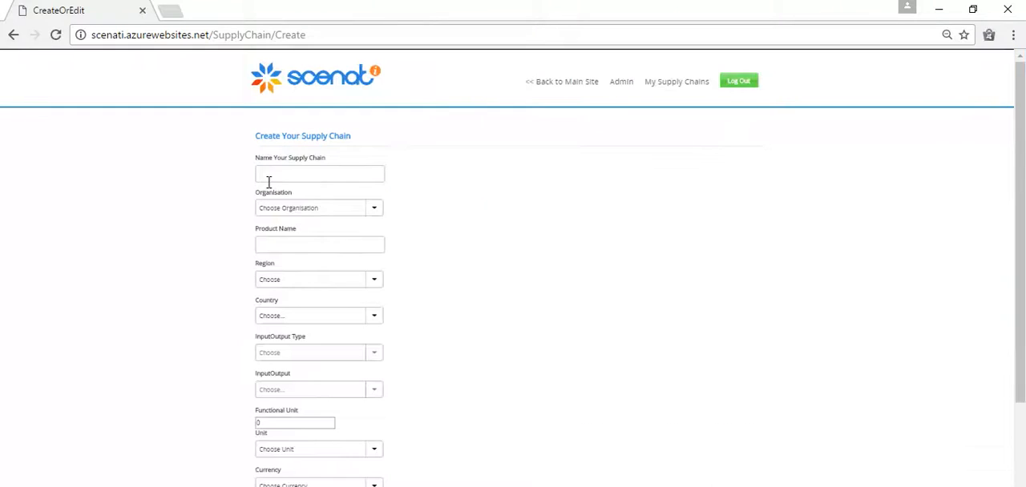
click(269, 175)
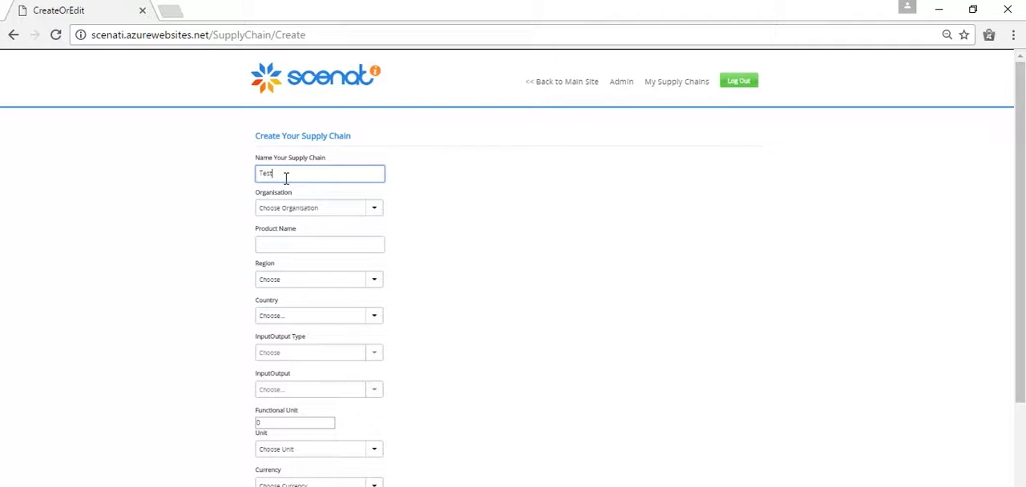
click(374, 208)
click(354, 243)
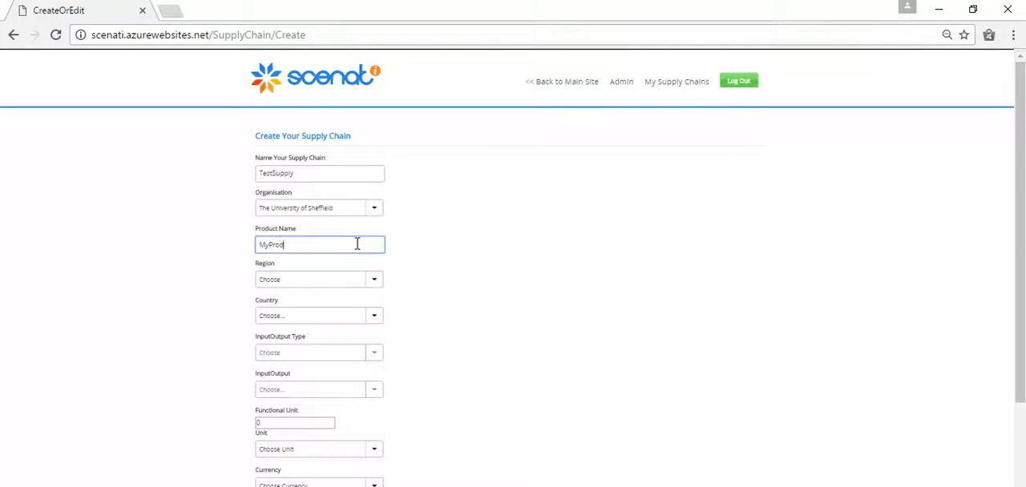
Set the supply chain's region to Europe and its country to Belgium.
click(373, 281)
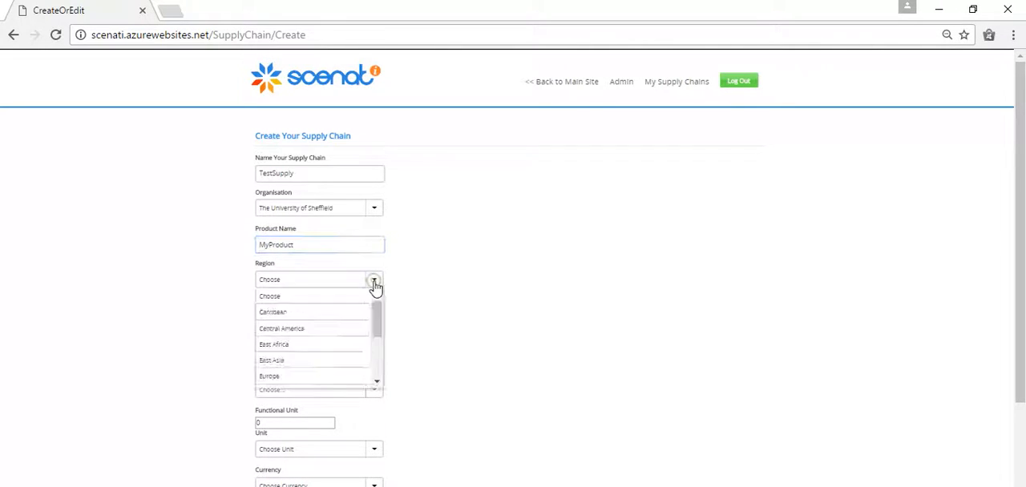
click(340, 376)
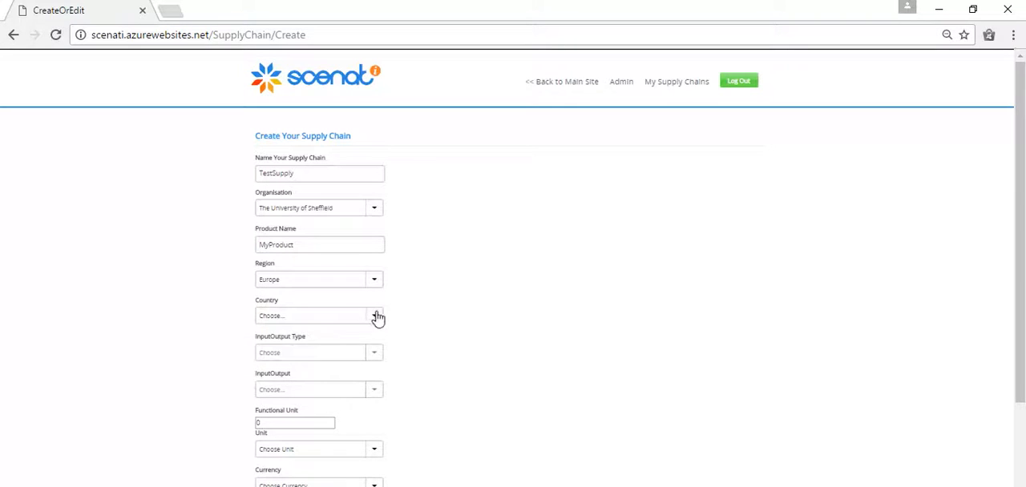
click(375, 318)
click(360, 391)
Set the InputOutput type to Agriculture and the InputOutput to "Paddy Rice: rice, husked and unhusked".
click(375, 354)
click(361, 392)
click(374, 391)
click(358, 425)
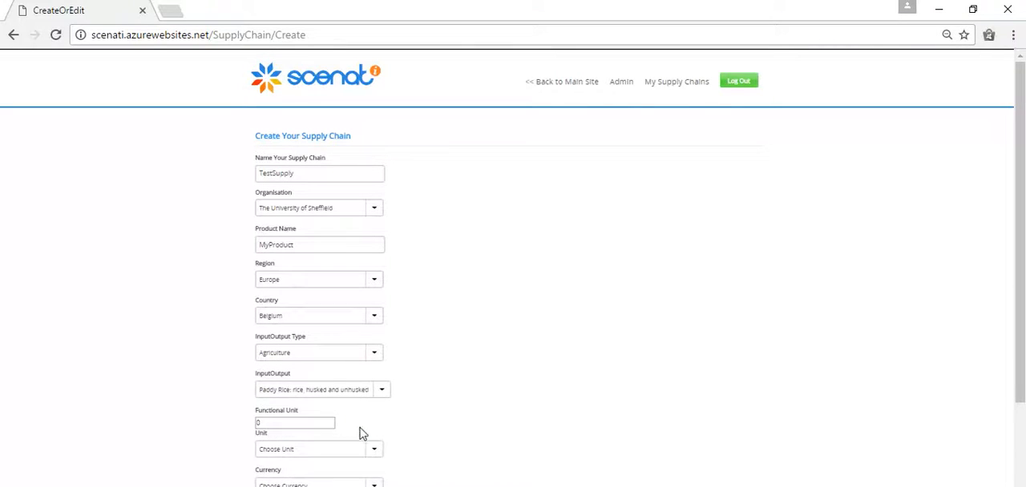
Set the functional unit to 1 hectare and the currency to €, and save the supply chain.
click(328, 427)
click(329, 421)
click(329, 421)
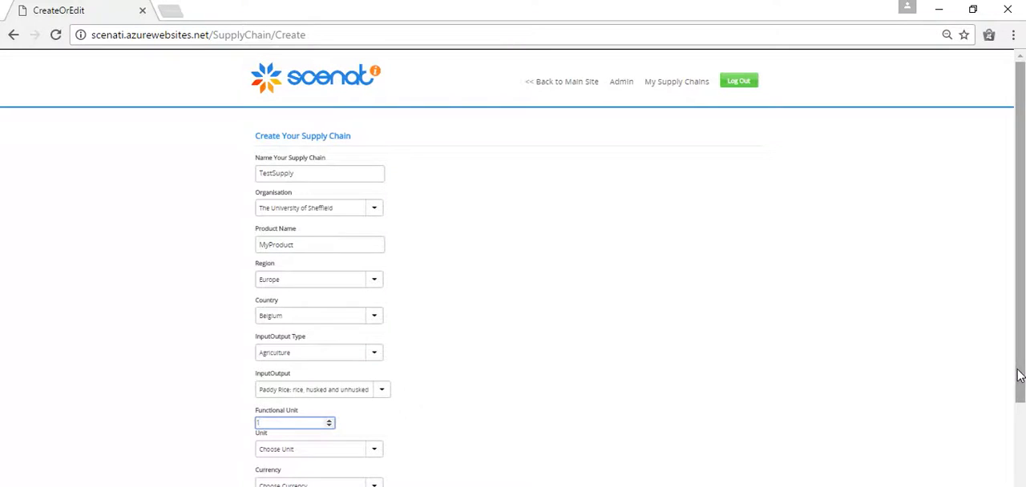
scroll(1020, 375, down, 2)
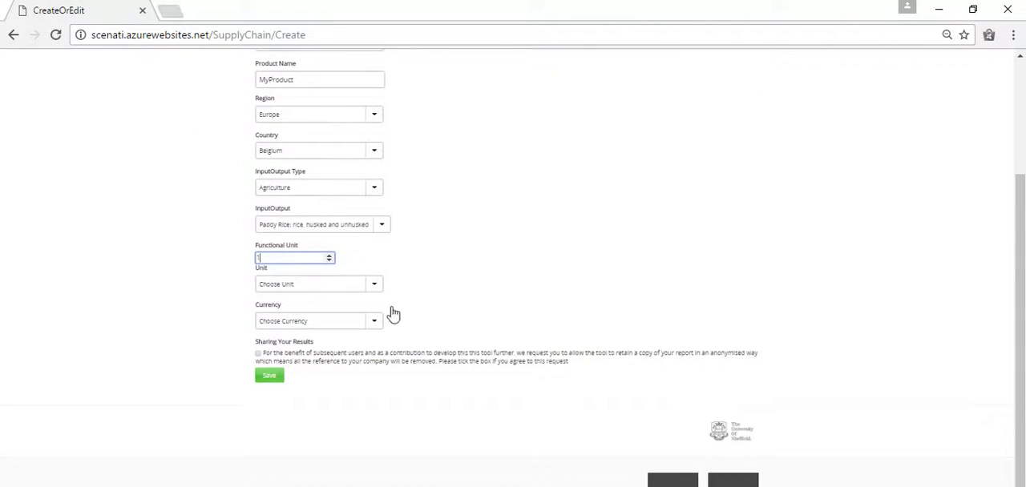
click(374, 287)
click(360, 332)
click(369, 329)
click(361, 386)
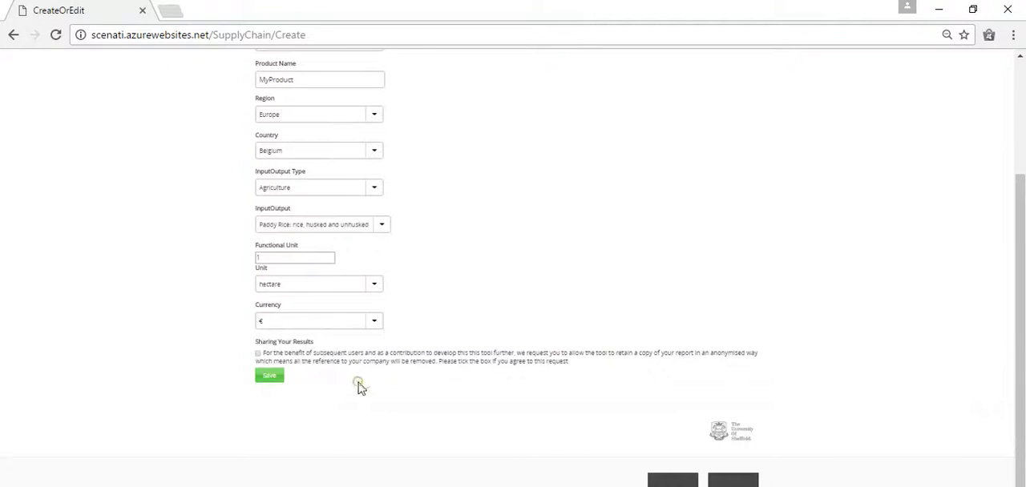
click(271, 378)
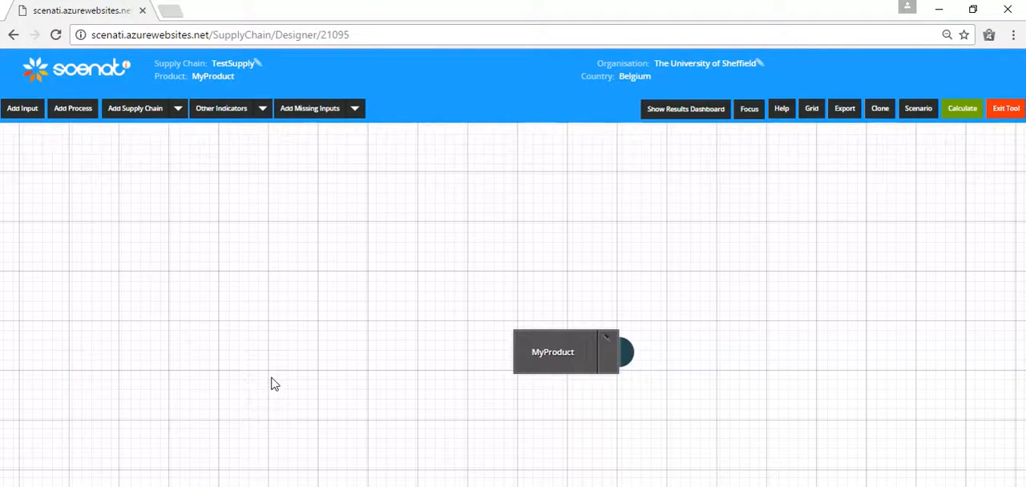
Move the MyProduct node higher on the canvas and add a process named Process1.
drag(558, 336, 535, 183)
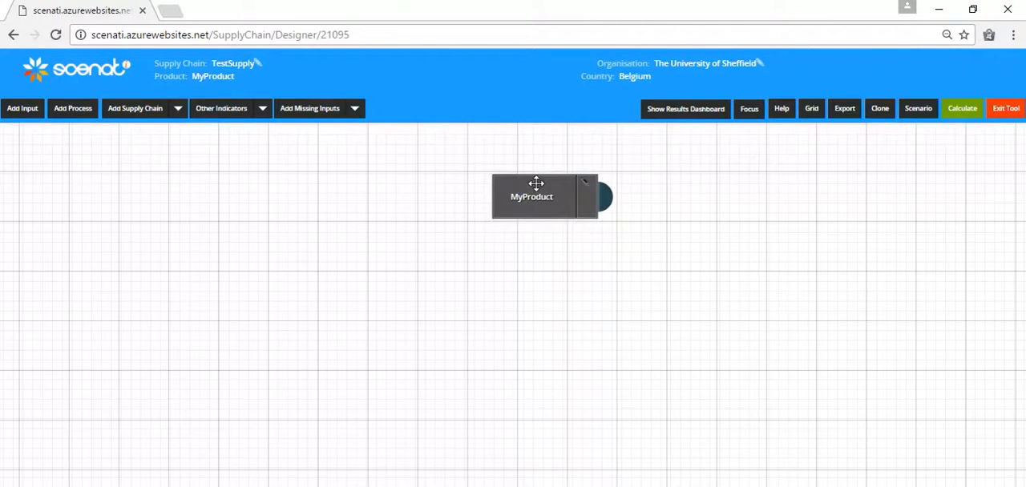
click(73, 108)
click(510, 206)
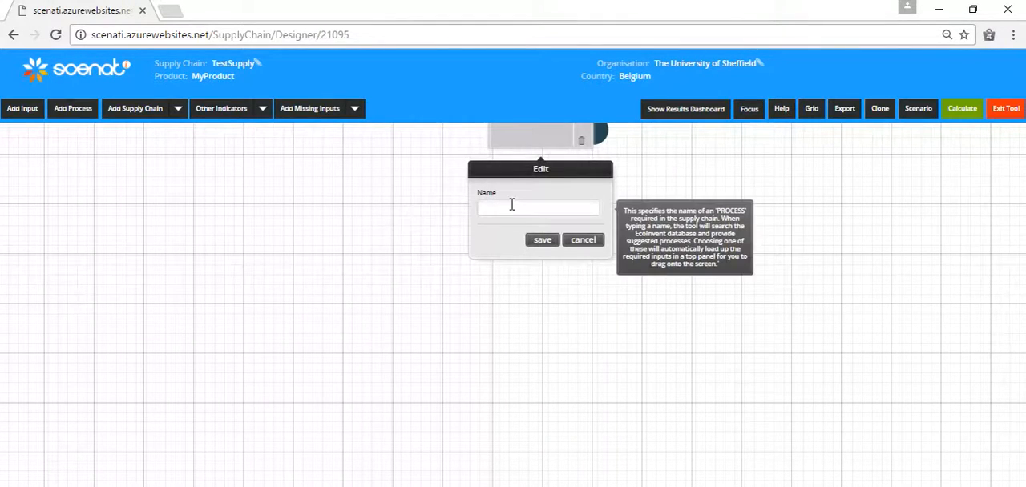
text(Process1)
click(543, 239)
Place the Process1 node below and to the left of MyProduct on the canvas.
drag(569, 145, 452, 194)
drag(706, 181, 696, 378)
drag(684, 269, 674, 343)
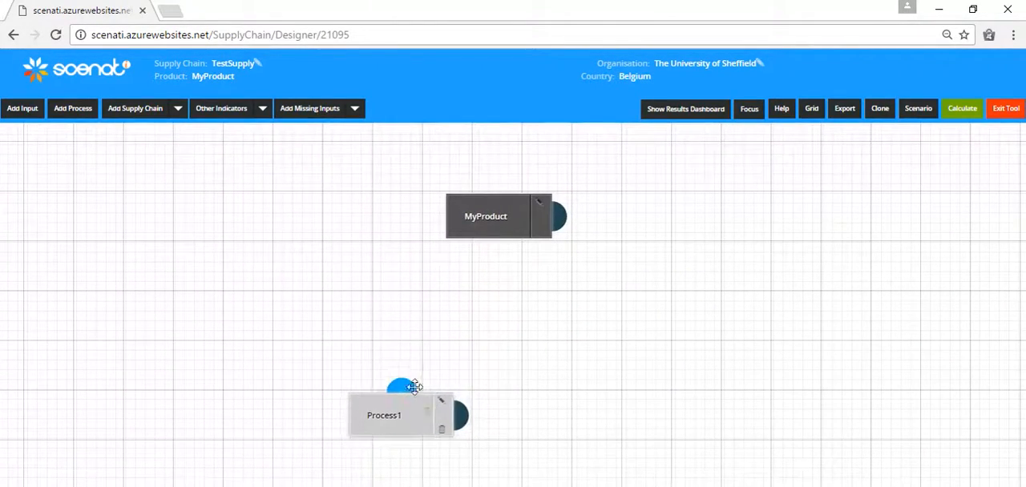
drag(414, 387, 366, 285)
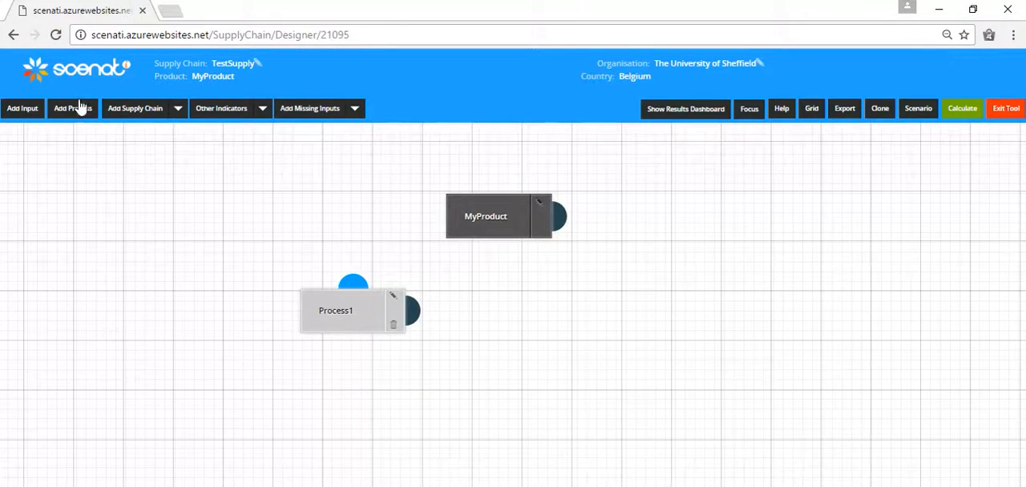
Add a process named Process2 and place it below and to the right of MyProduct.
click(80, 109)
click(529, 206)
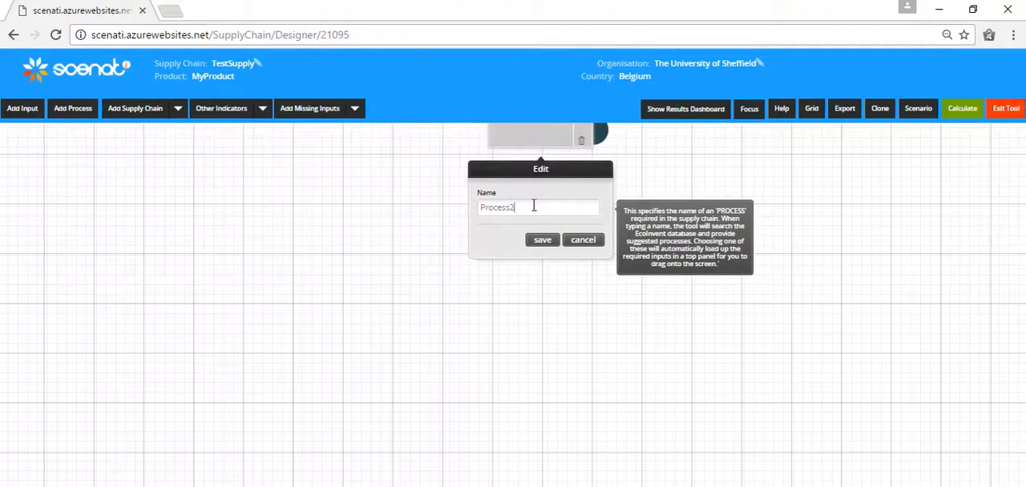
click(543, 244)
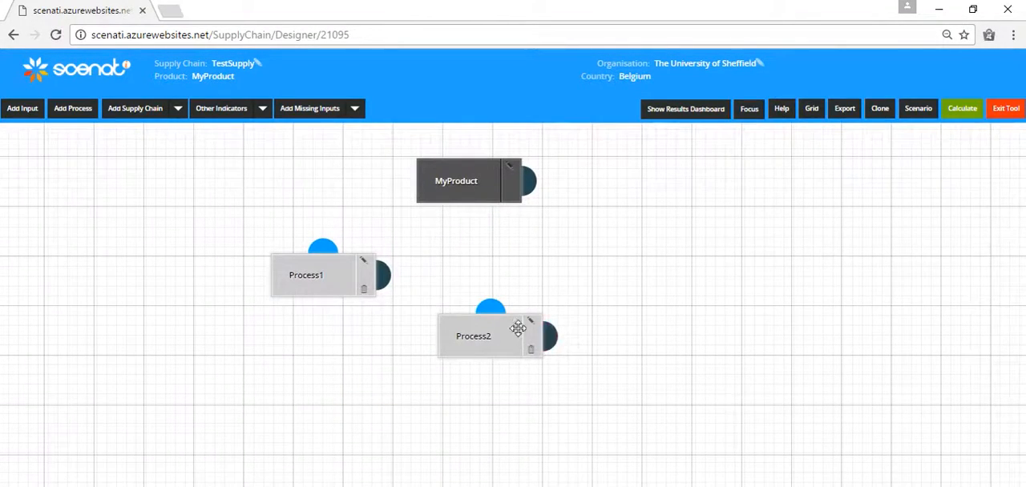
drag(517, 322, 636, 268)
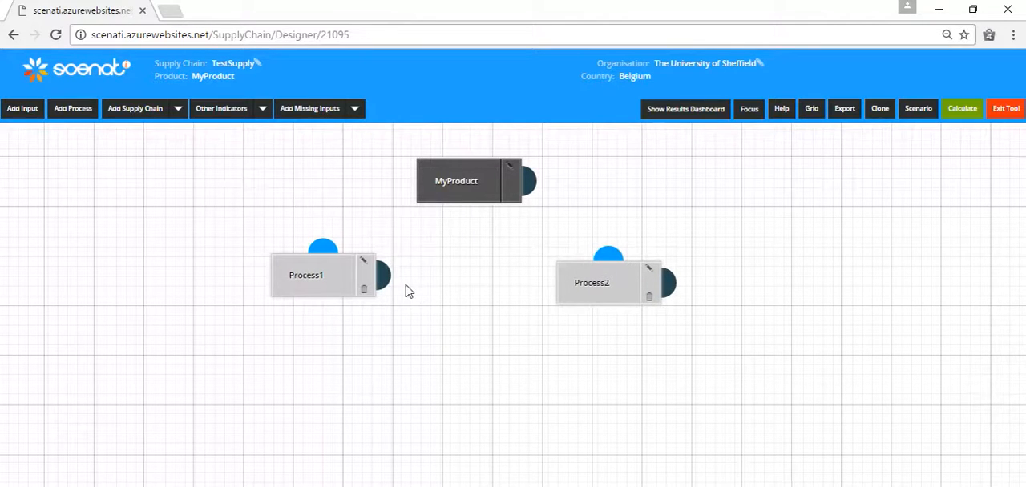
Connect both Process1 and Process2 to the MyProduct node.
drag(382, 275, 530, 187)
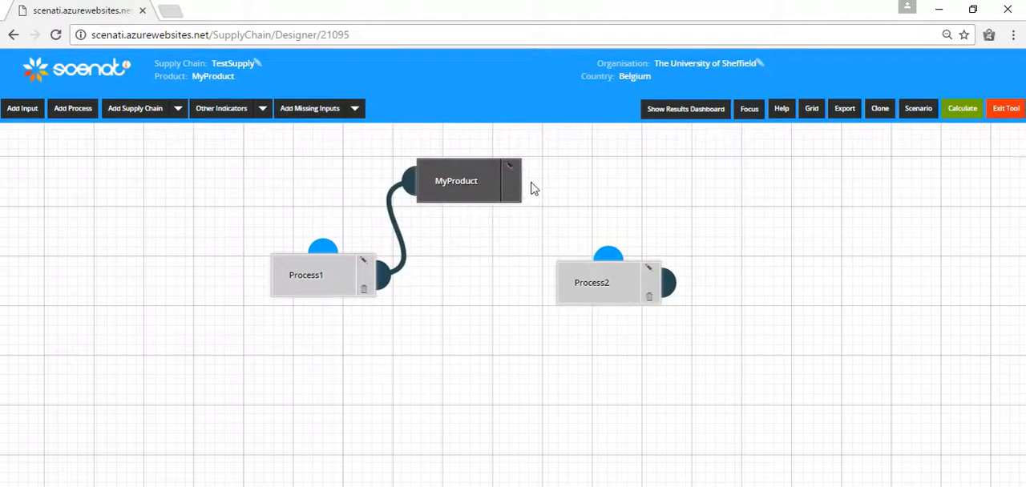
drag(663, 274, 414, 181)
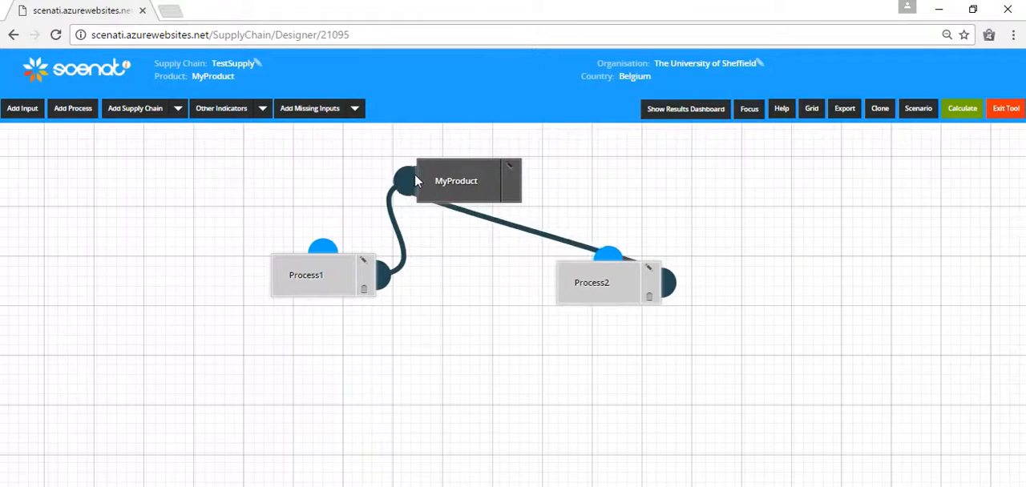
Add an input named Electricity with the Utilities sector and the electricity production and collection classification.
click(26, 113)
click(509, 212)
text(Electricity)
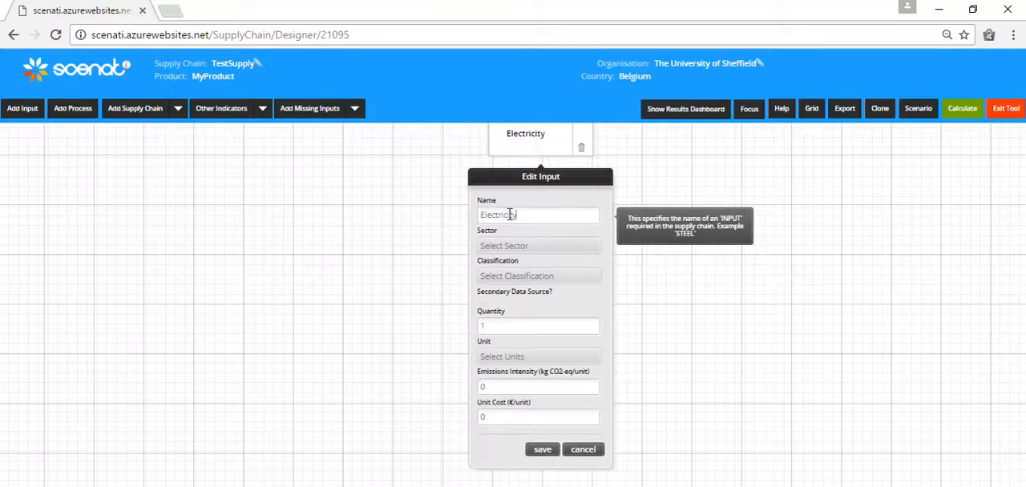
click(547, 245)
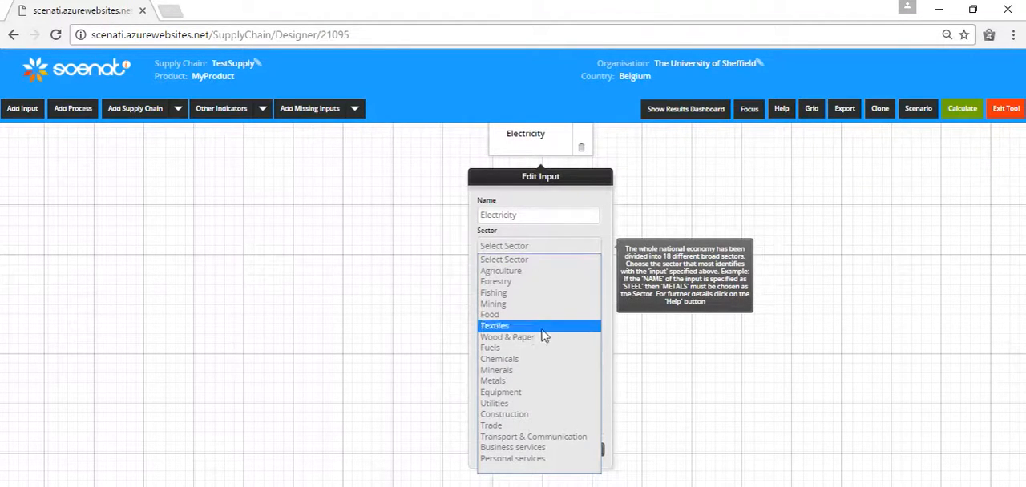
click(531, 403)
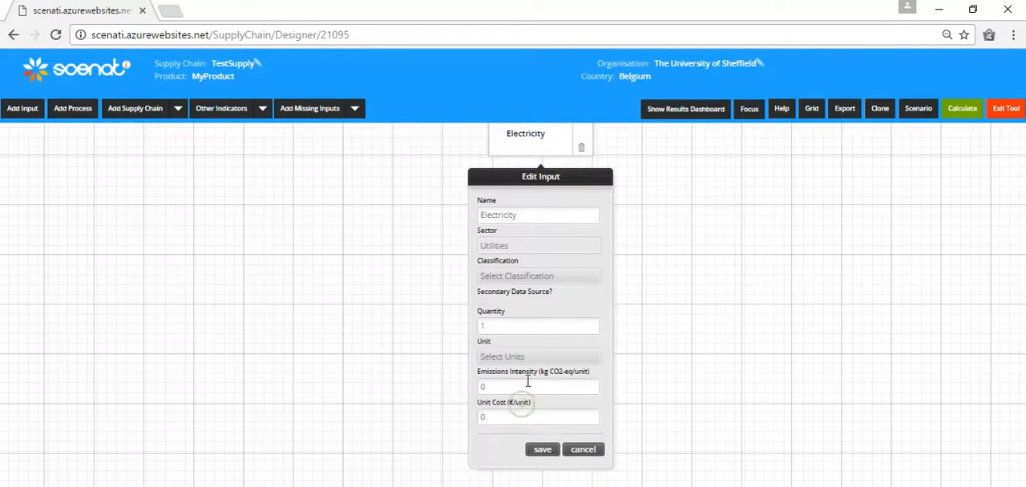
click(569, 277)
click(569, 299)
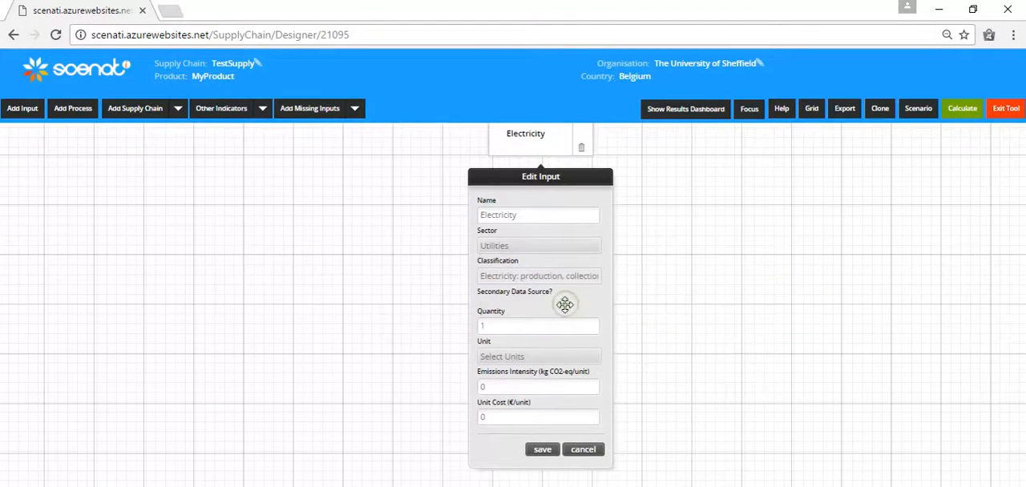
Set the Electricity input's quantity to 1489 kWh and its emissions intensity to 0.45 kg CO2-eq/unit.
click(559, 325)
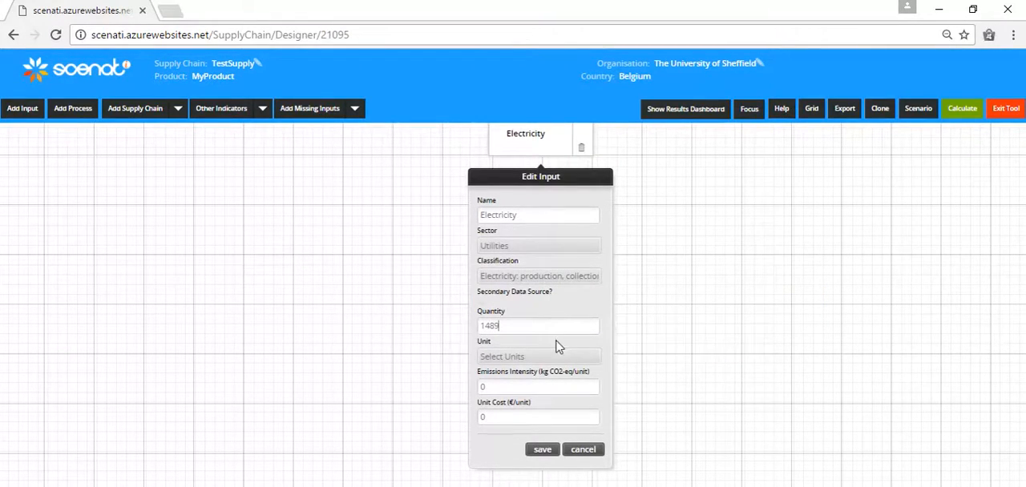
click(552, 356)
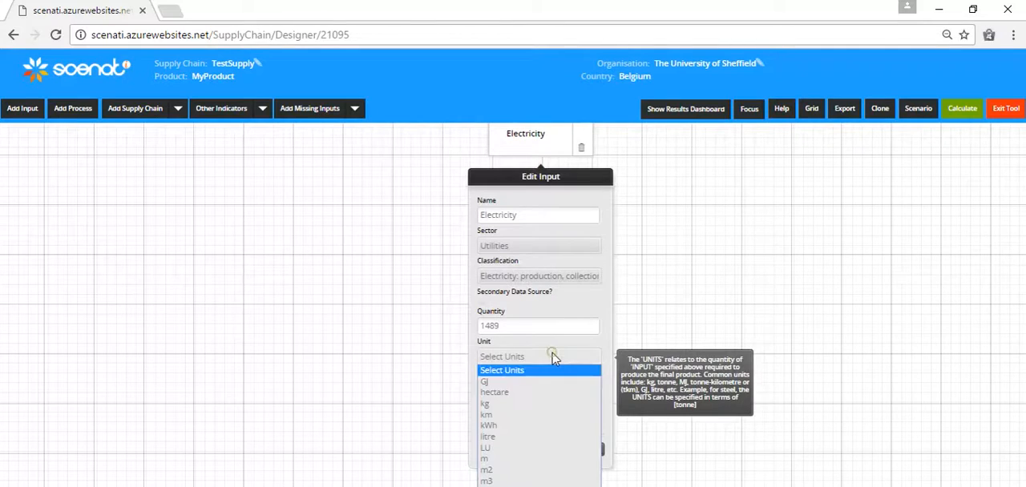
click(535, 425)
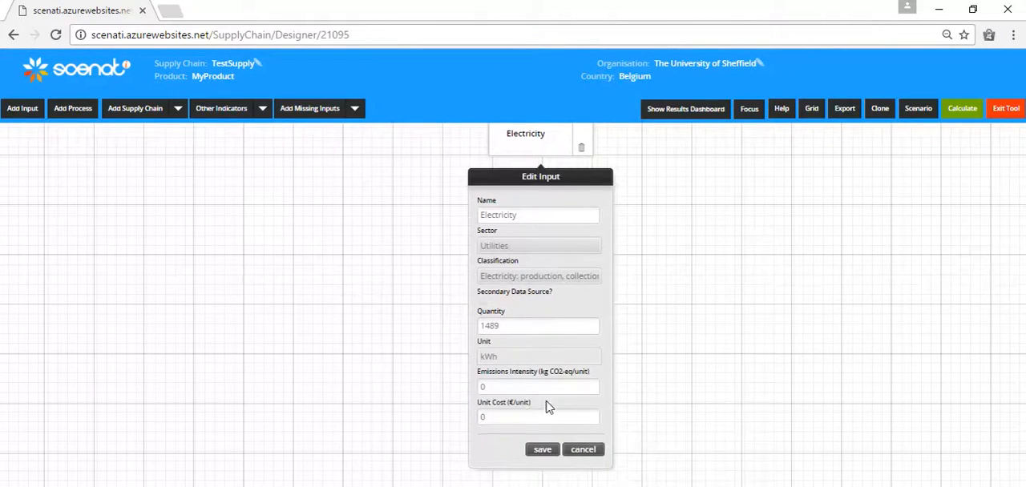
click(553, 390)
text(.)
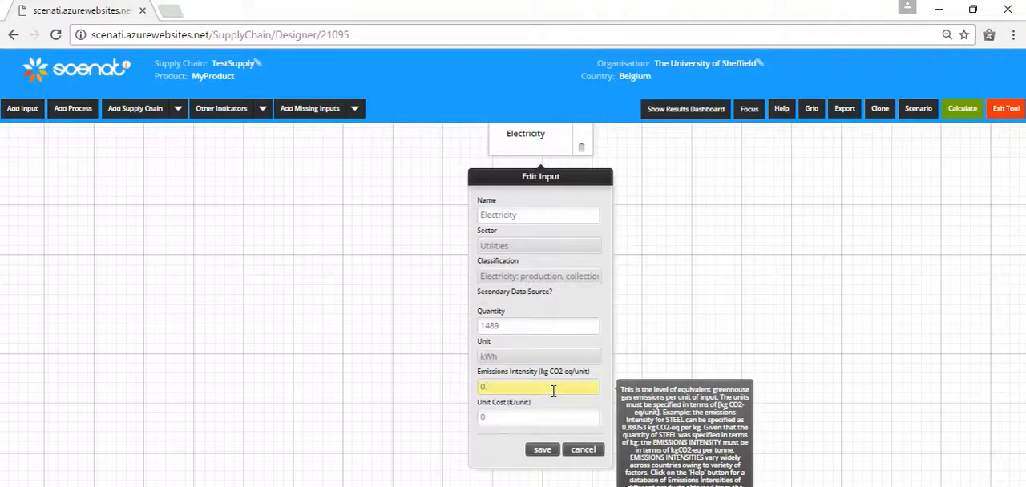
text(45)
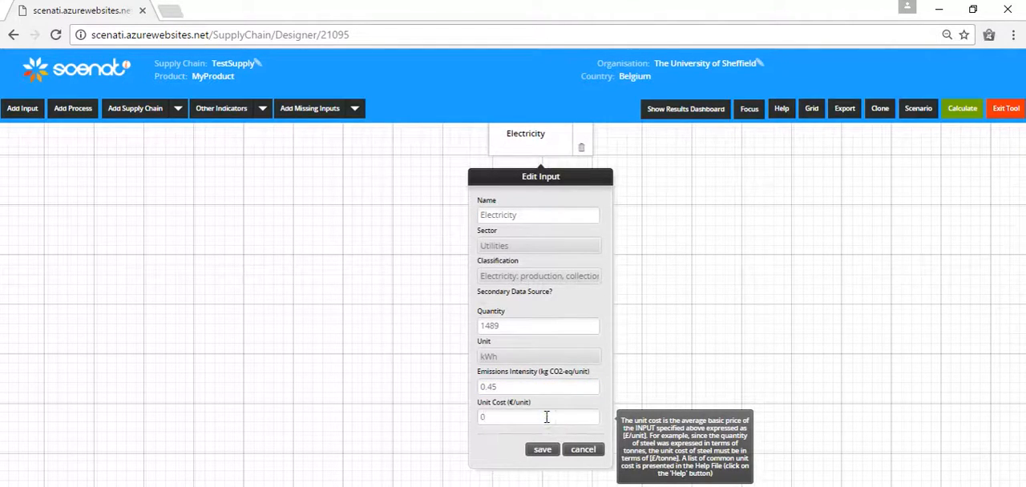
Set Electricity's unit cost to 0.67 €/unit, save the input and place its node below Process1.
click(546, 417)
text(.)
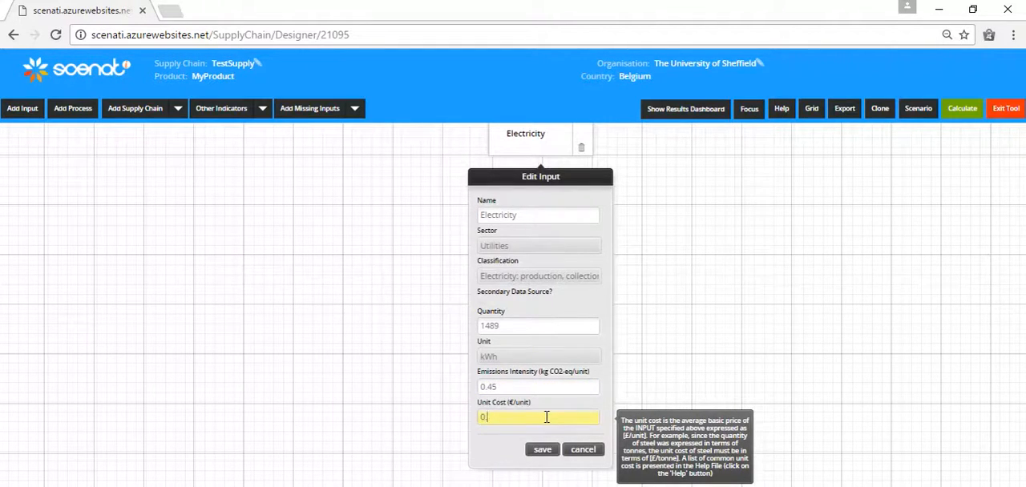
text(67)
click(542, 450)
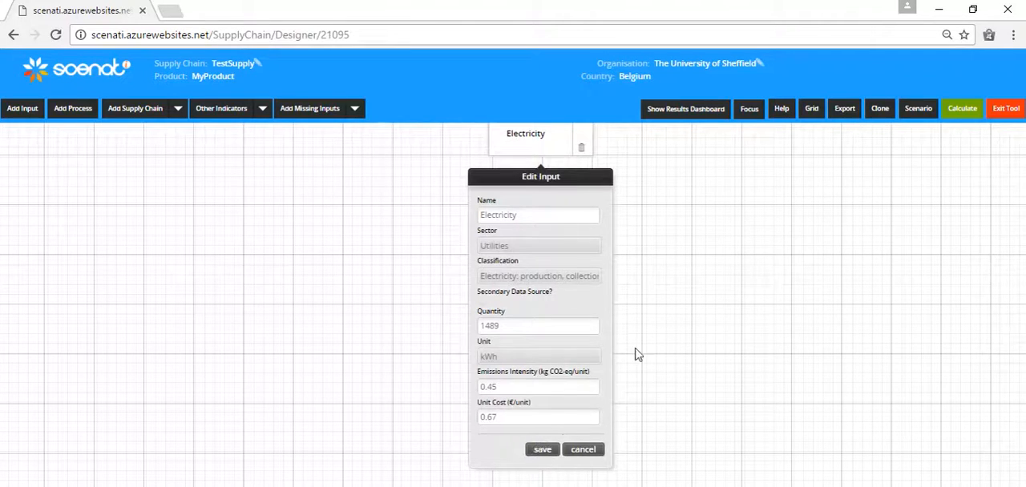
drag(520, 377, 341, 428)
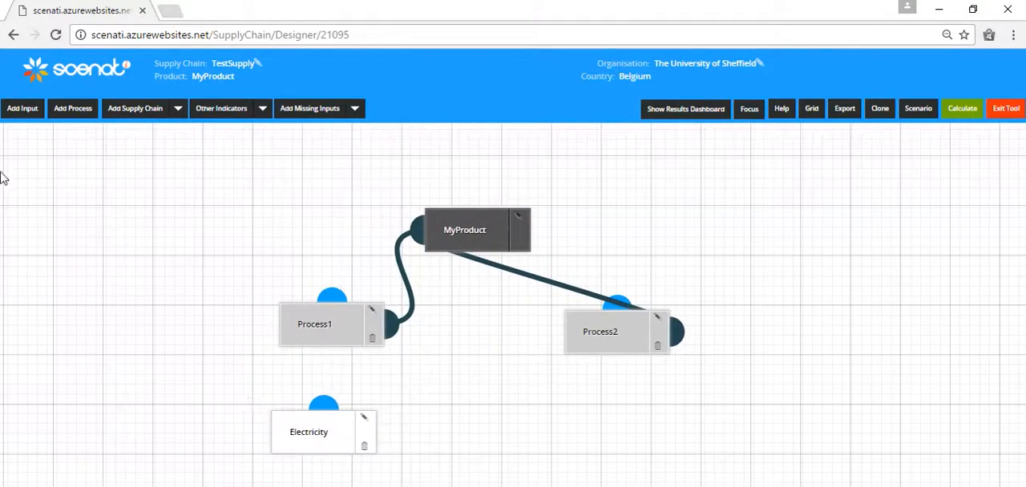
Add an input named Waste with the Equipment sector and the motor vehicles and parts classification.
click(21, 112)
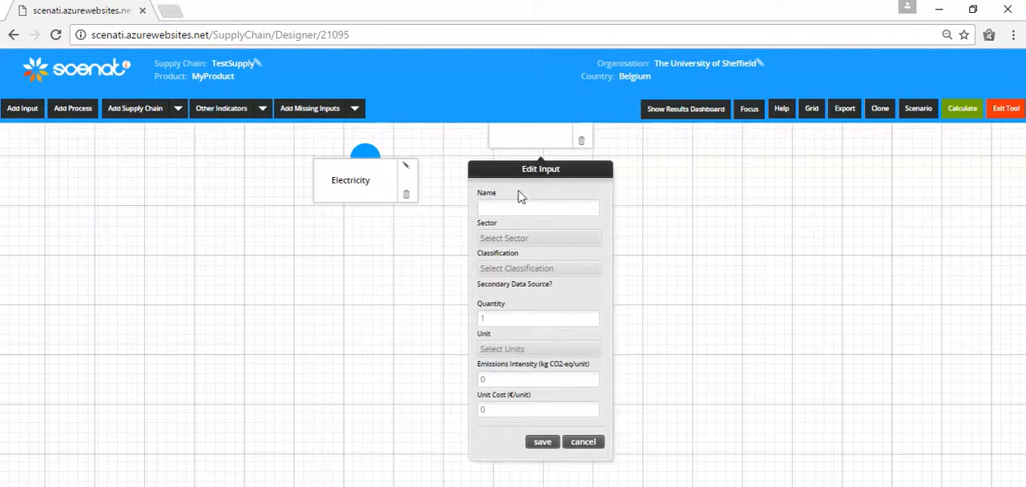
text(Waste)
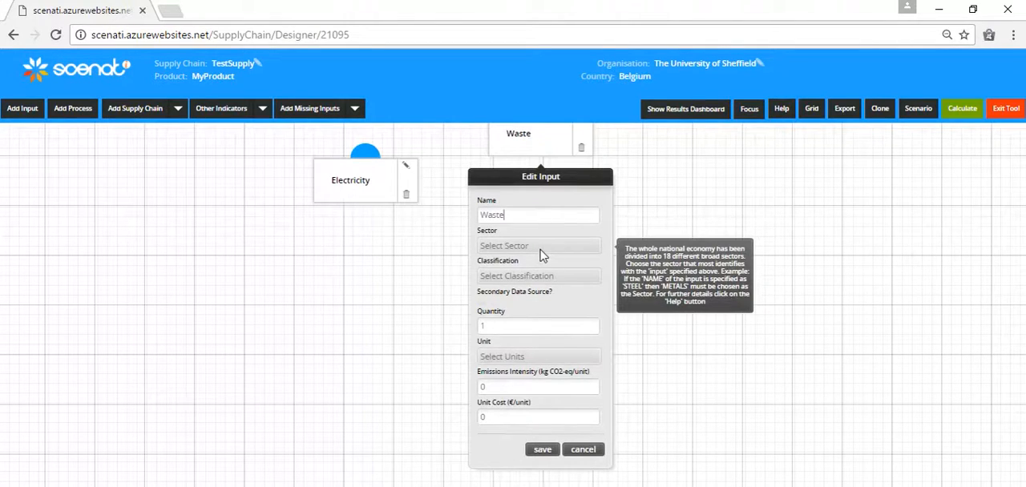
click(545, 248)
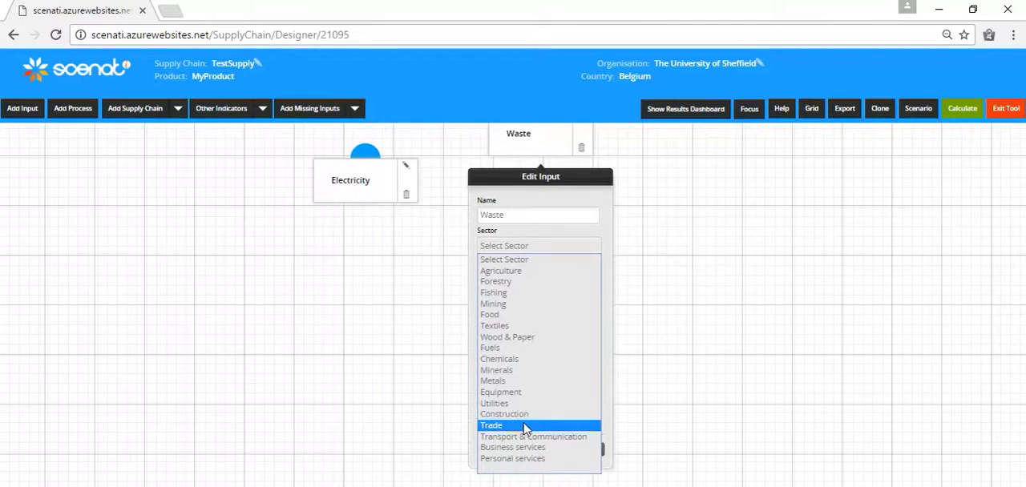
click(521, 393)
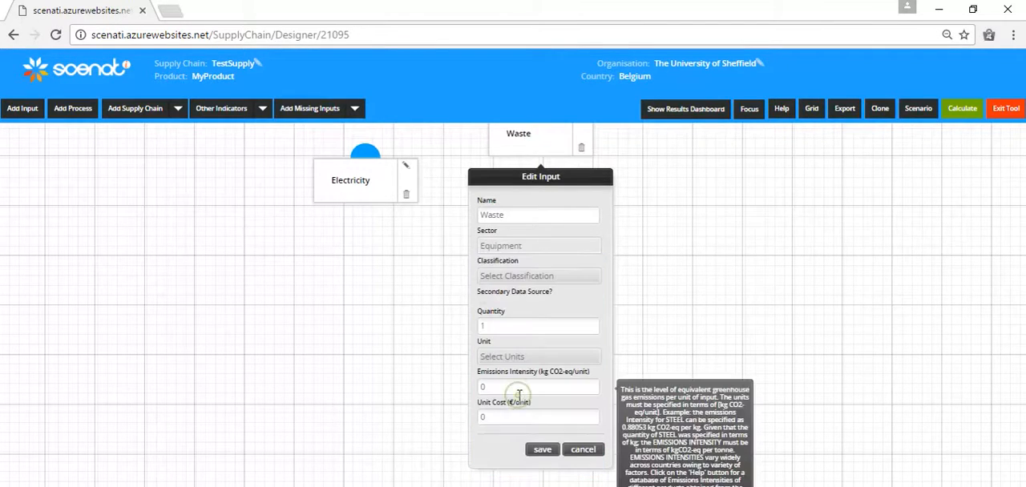
click(537, 276)
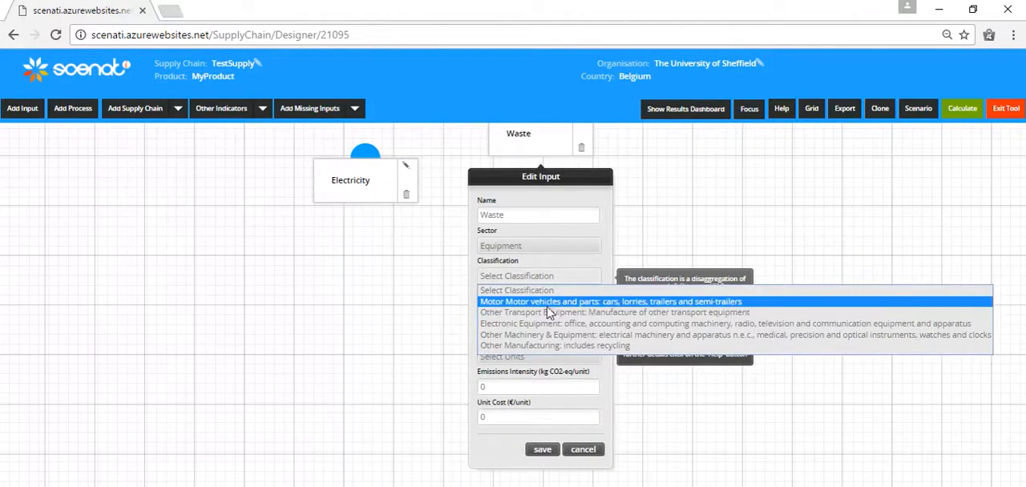
click(550, 303)
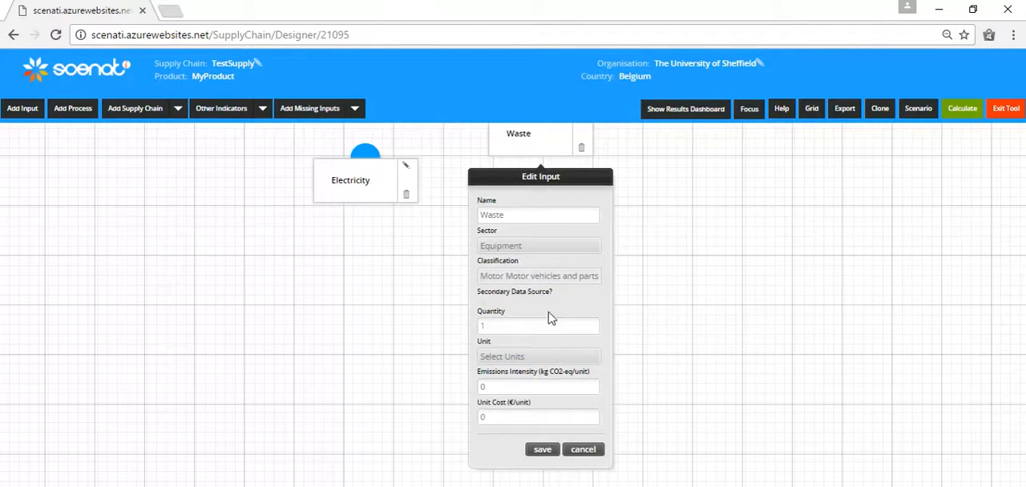
Set the Waste input's quantity to 56 litre and its emissions intensity to 1.45 kg CO2-eq/unit.
key(BackSpace)
text(56)
click(557, 358)
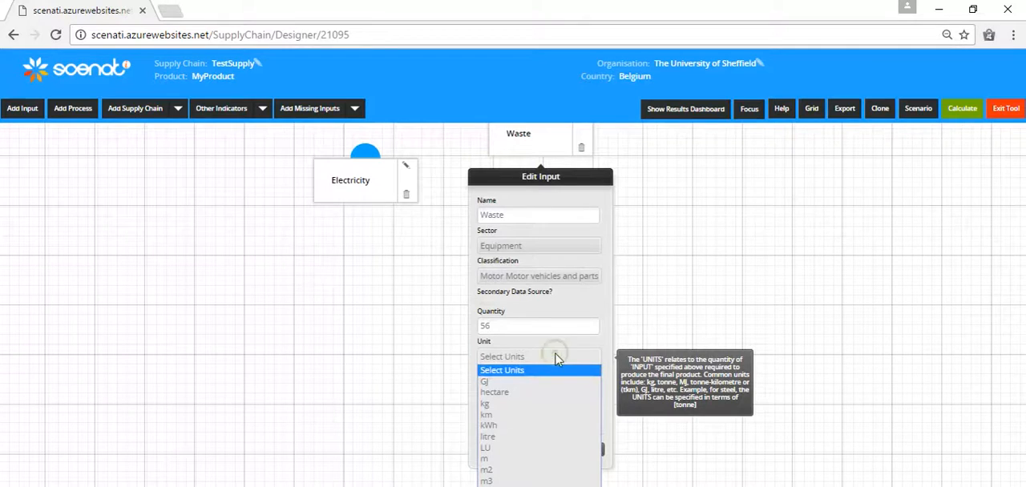
click(538, 447)
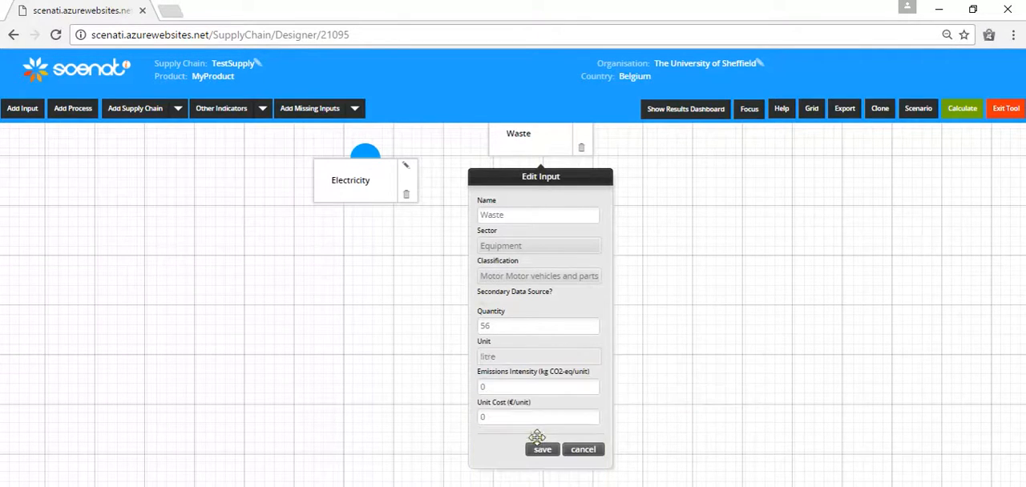
click(557, 389)
key(BackSpace)
text(1.45)
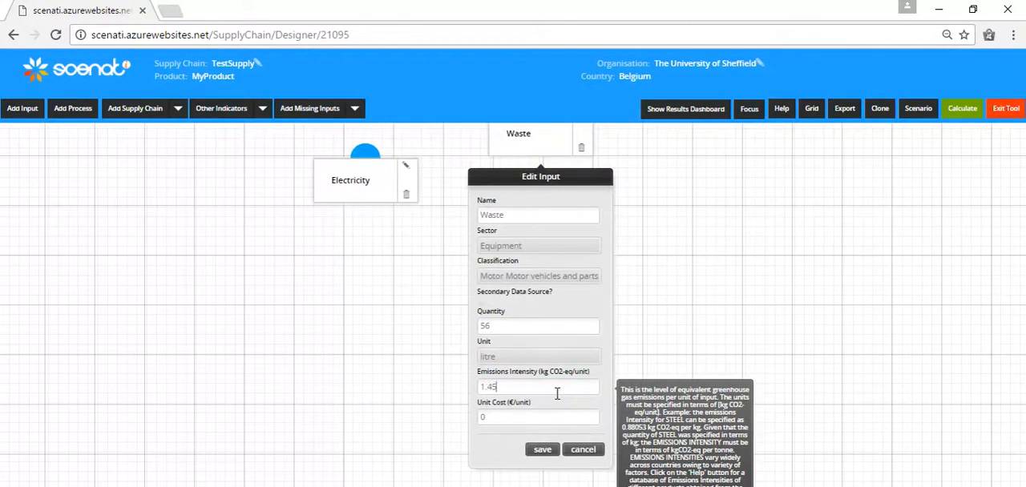
Set Waste's unit cost to 0.2 €/unit, save the input and place its node below Process2.
click(548, 415)
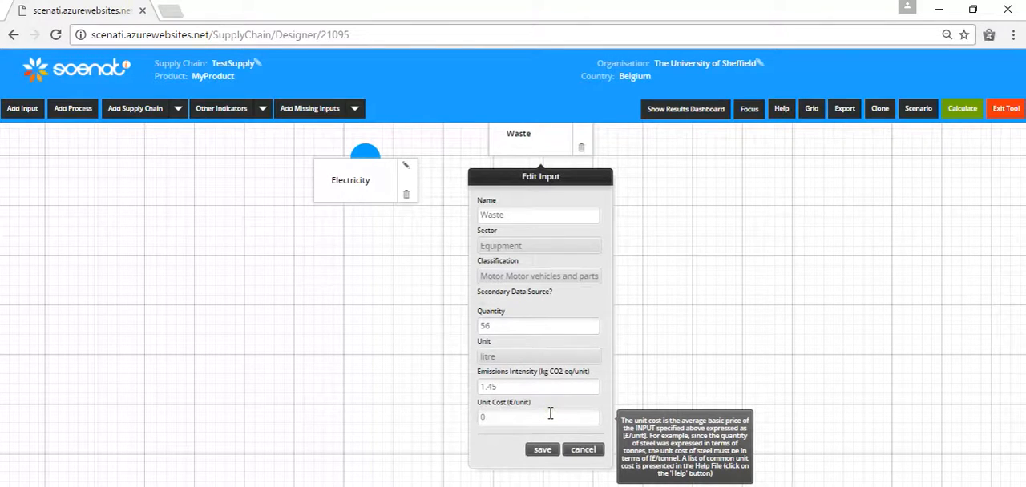
text(.22)
click(543, 450)
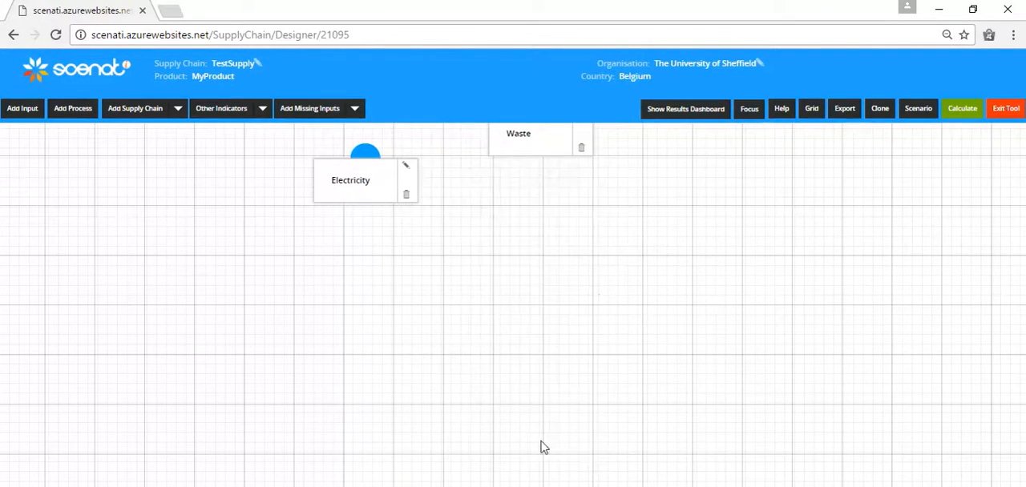
drag(508, 306, 617, 352)
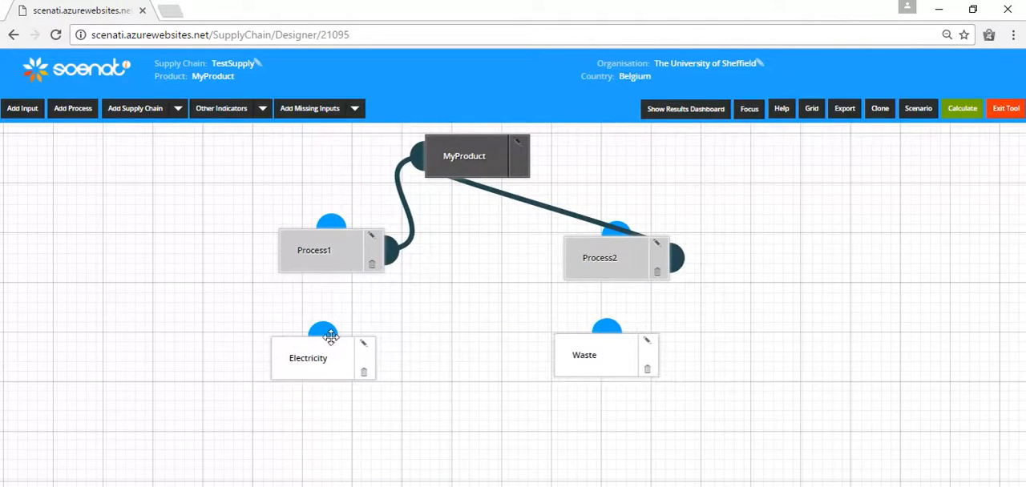
Connect the Electricity input to Process1 and the Waste input to Process2.
drag(323, 333, 308, 244)
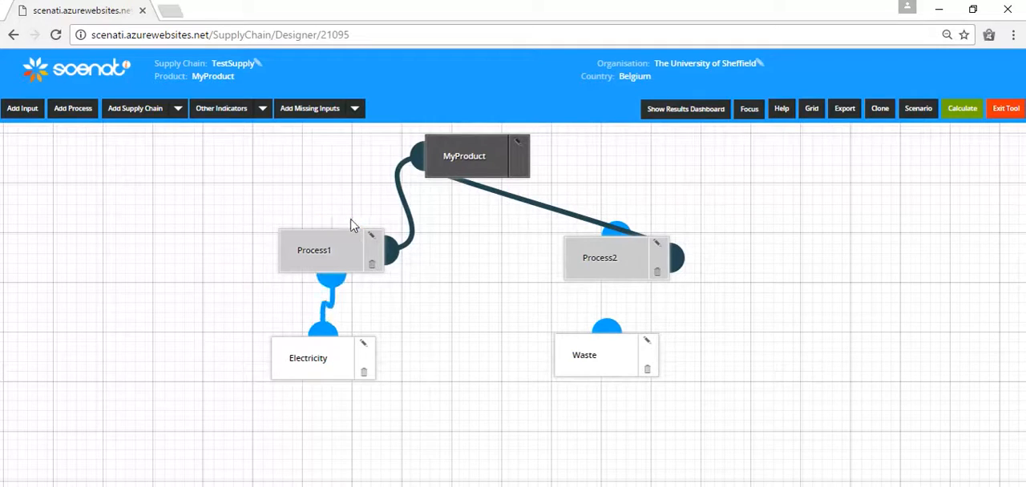
drag(609, 329, 618, 230)
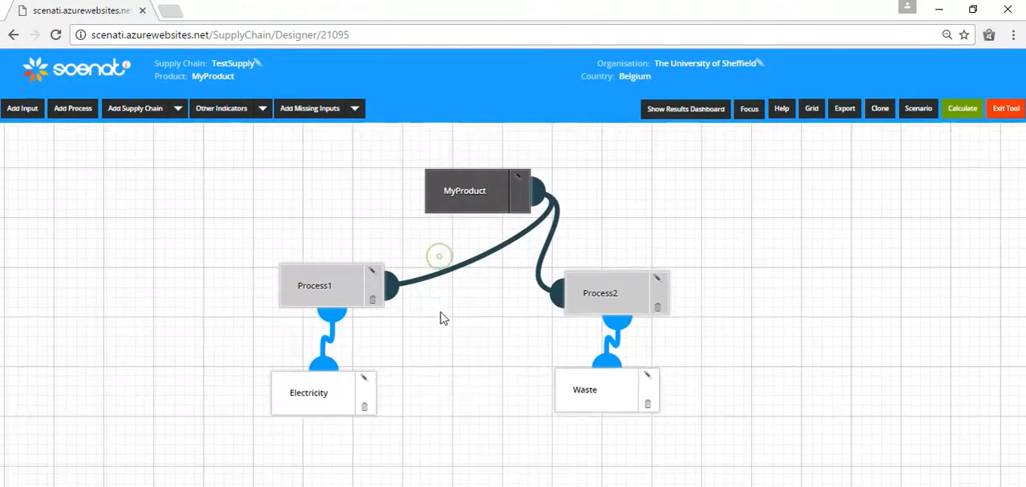
drag(439, 329, 433, 306)
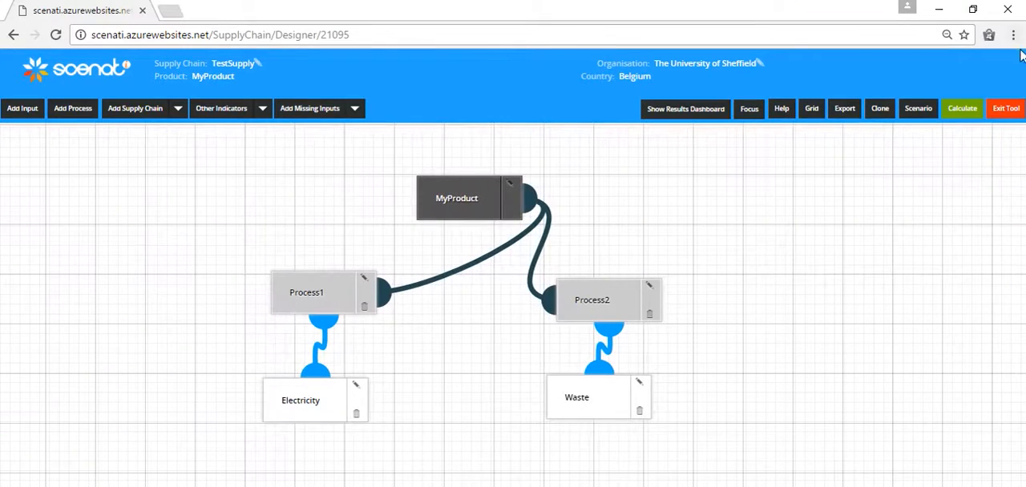
Exit the designer, search the saved supply chains for mlcc and open MLCC C to Incineration for editing.
click(1010, 112)
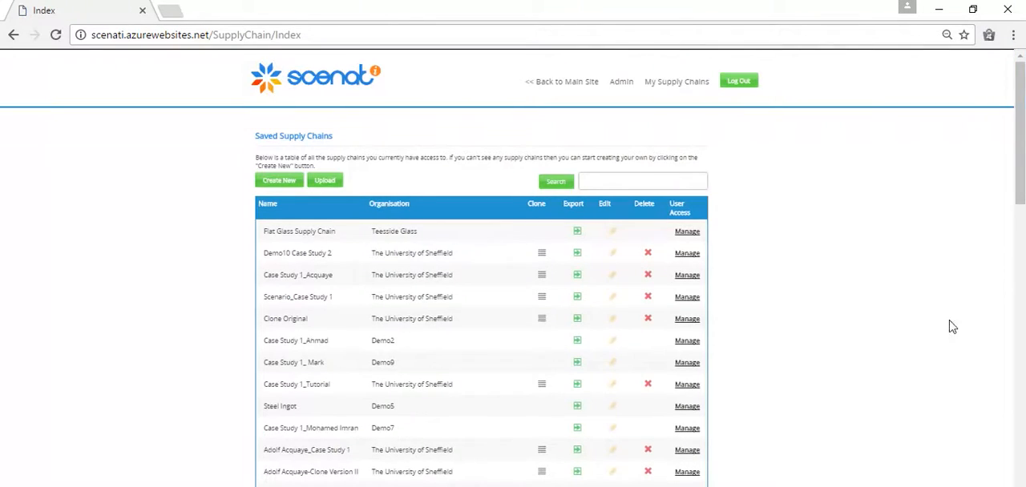
click(690, 187)
text(mlcc)
key(Return)
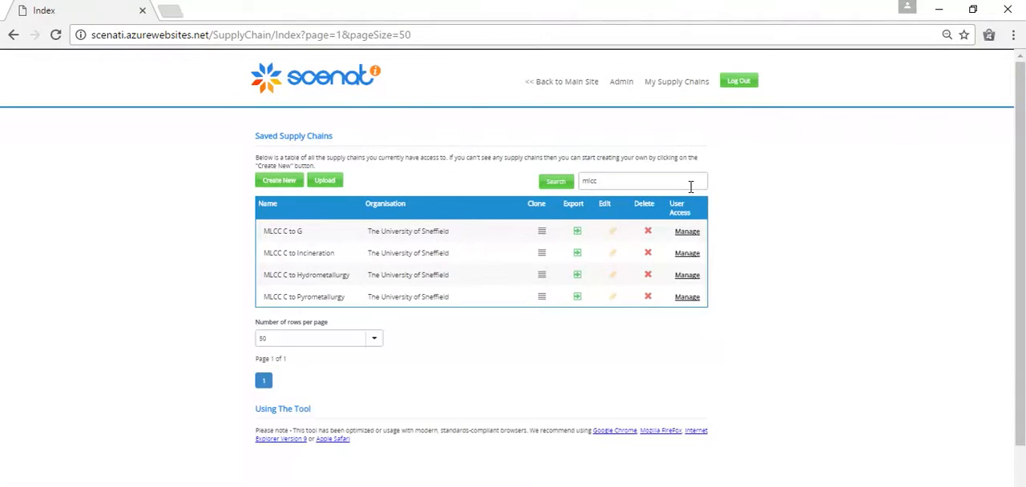
click(612, 255)
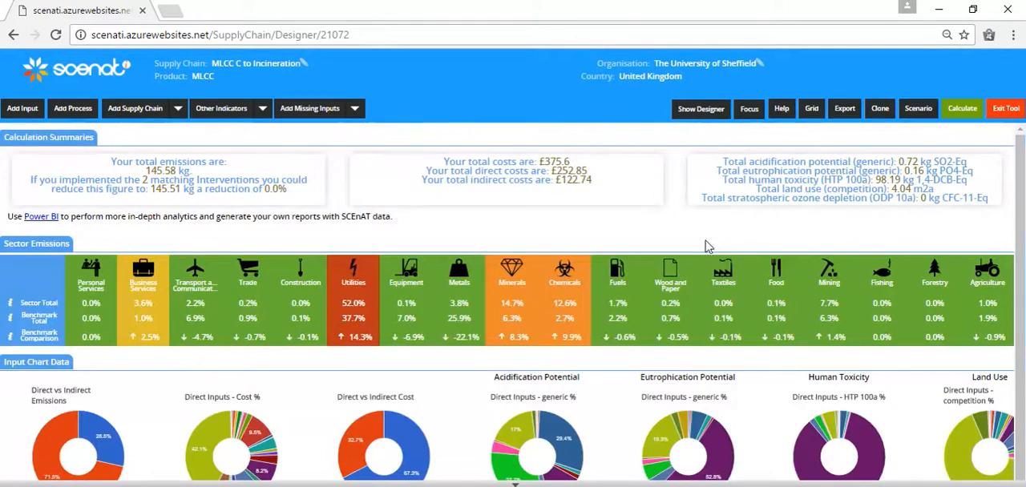
Show the designer for the MLCC supply chain and examine its complete map of processes and inputs.
click(703, 117)
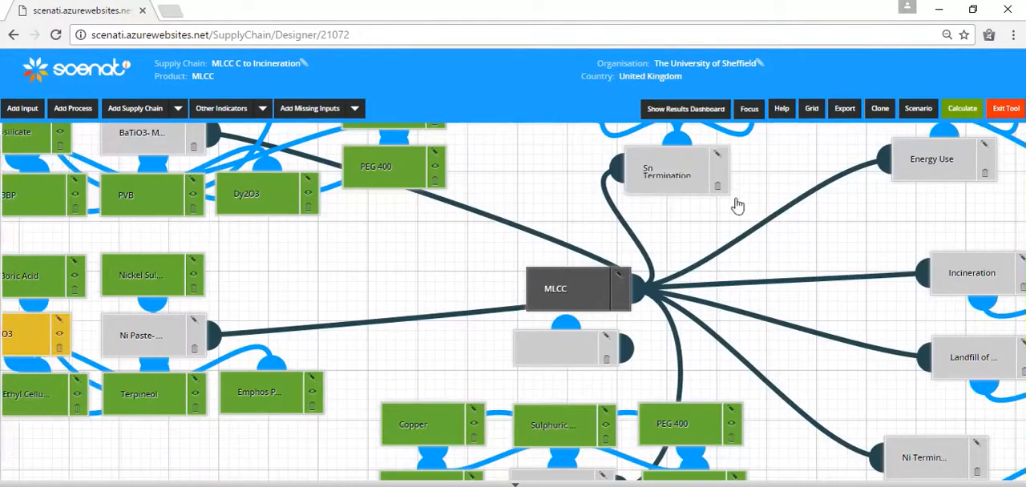
drag(805, 222, 814, 270)
key(ctrl+minus)
key(ctrl+minus)
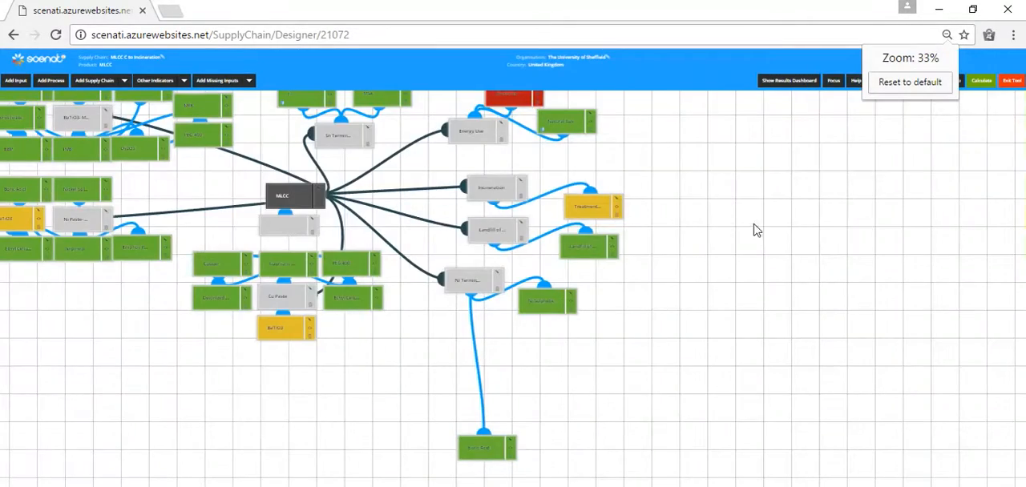
drag(755, 225, 942, 322)
drag(863, 218, 904, 194)
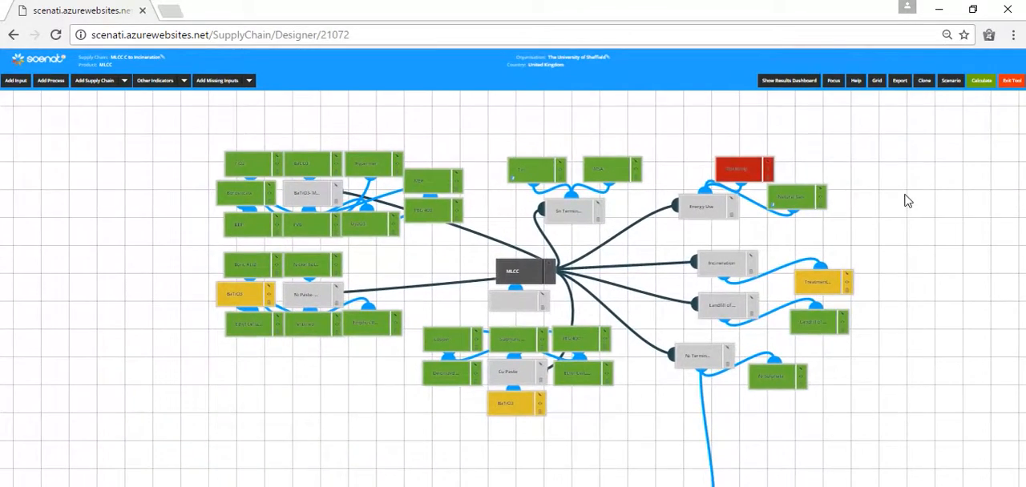
Calculate the MLCC supply chain and examine the emissions, cost and sector results at 67% page zoom.
click(982, 83)
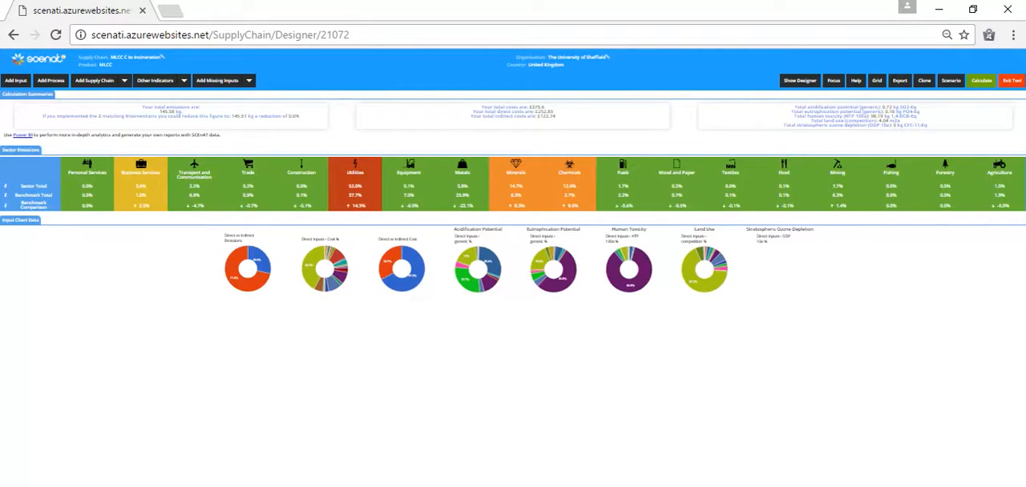
key(ctrl+plus)
key(ctrl+plus)
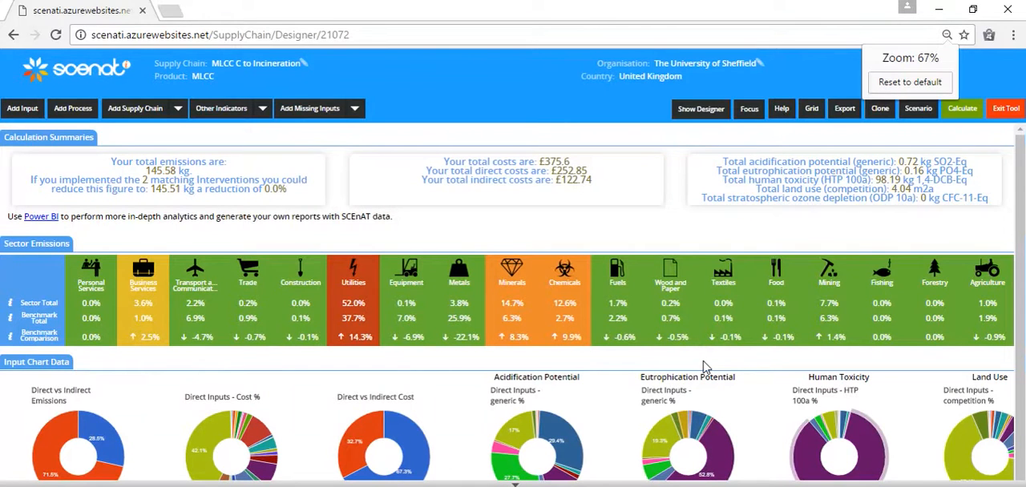
scroll(768, 374, down, 1)
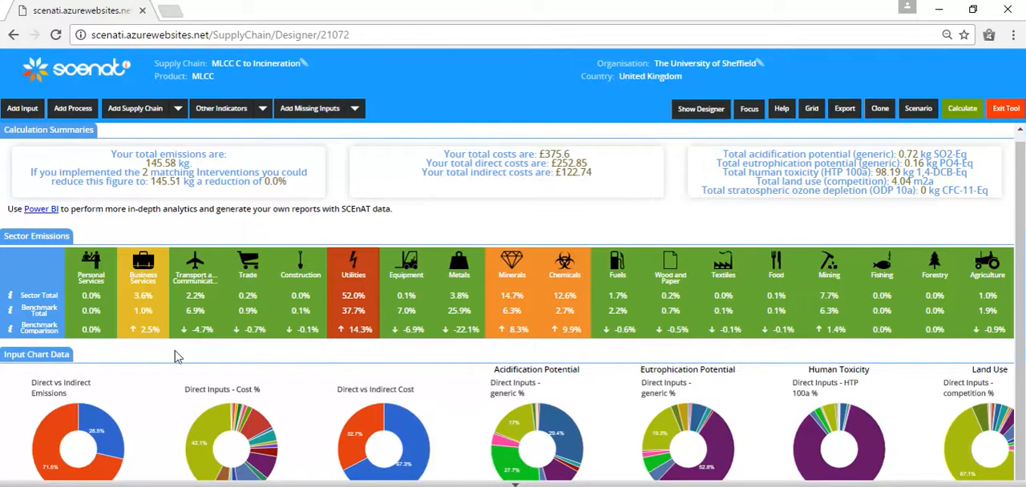
Switch back and forth between the supply chain designer and the results dashboard to compare both views.
click(693, 110)
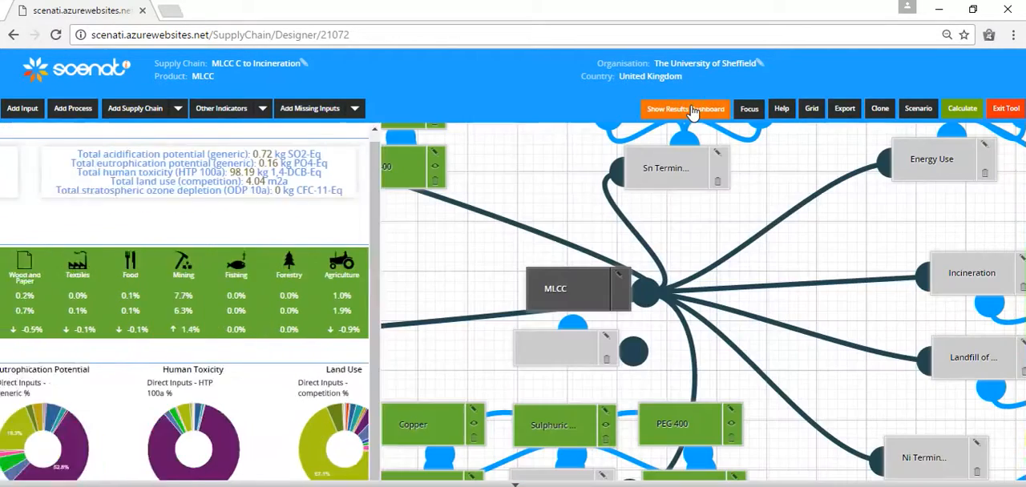
click(693, 110)
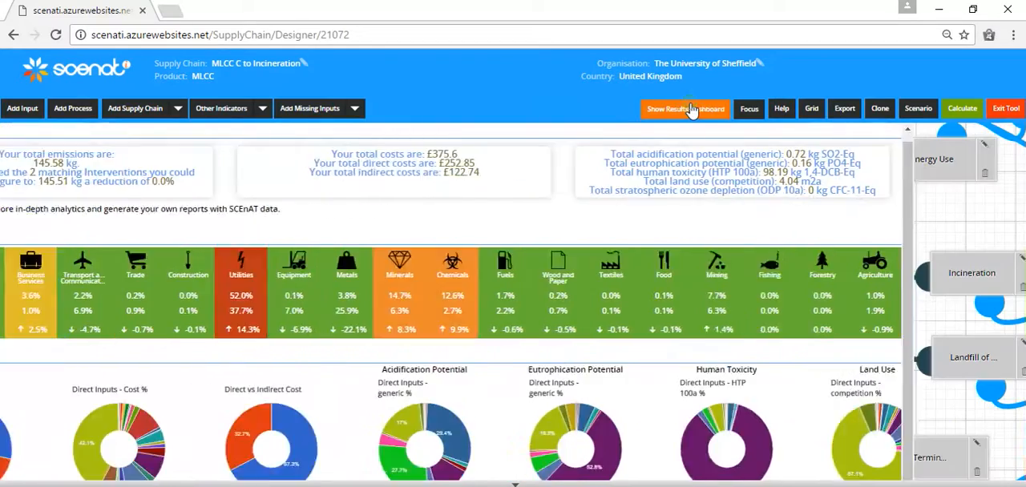
click(694, 110)
click(691, 110)
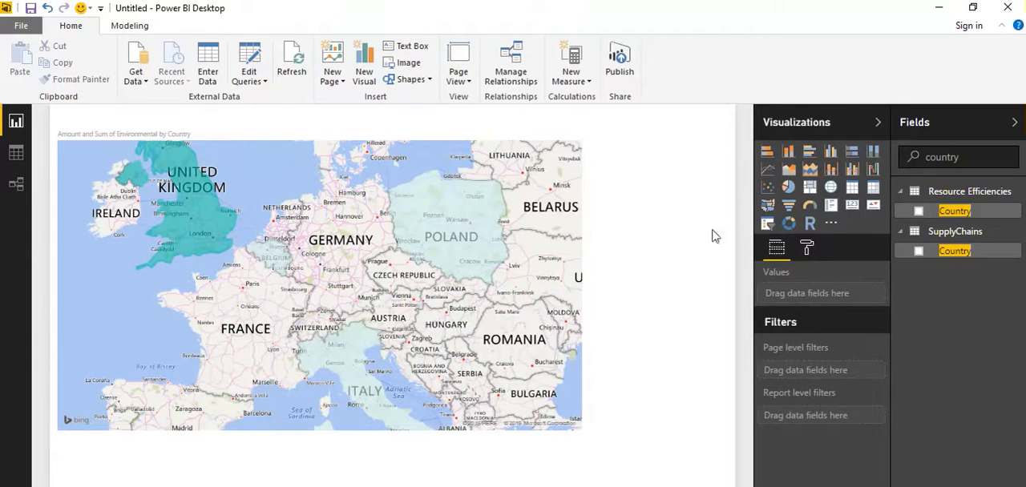
Add a map visual to the sector benchmark report page, enlarge it in focus mode and plot Country from Resource Efficiencies as its location.
click(120, 484)
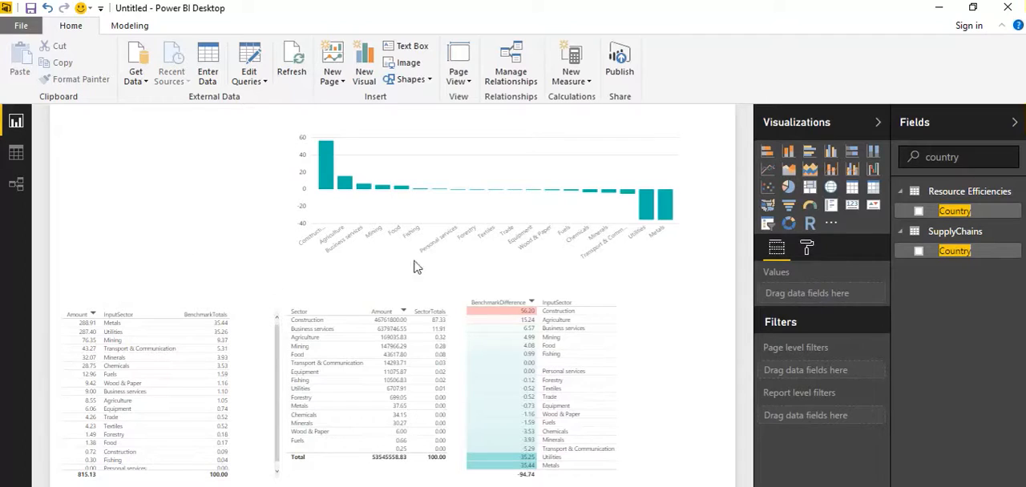
click(831, 189)
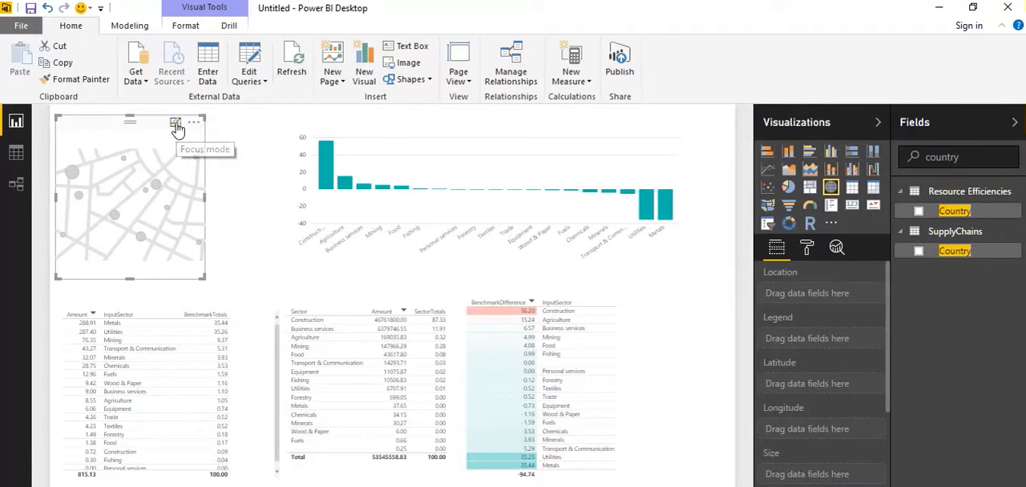
click(175, 126)
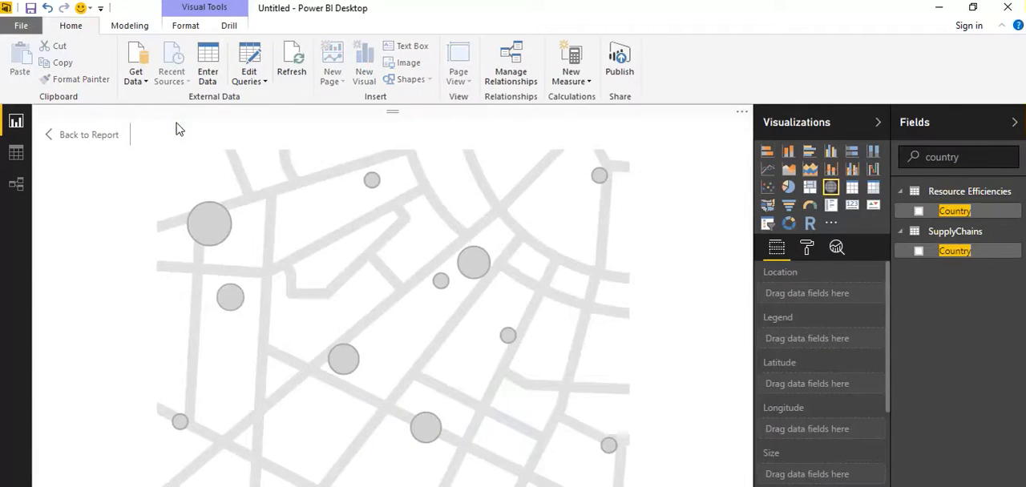
click(918, 211)
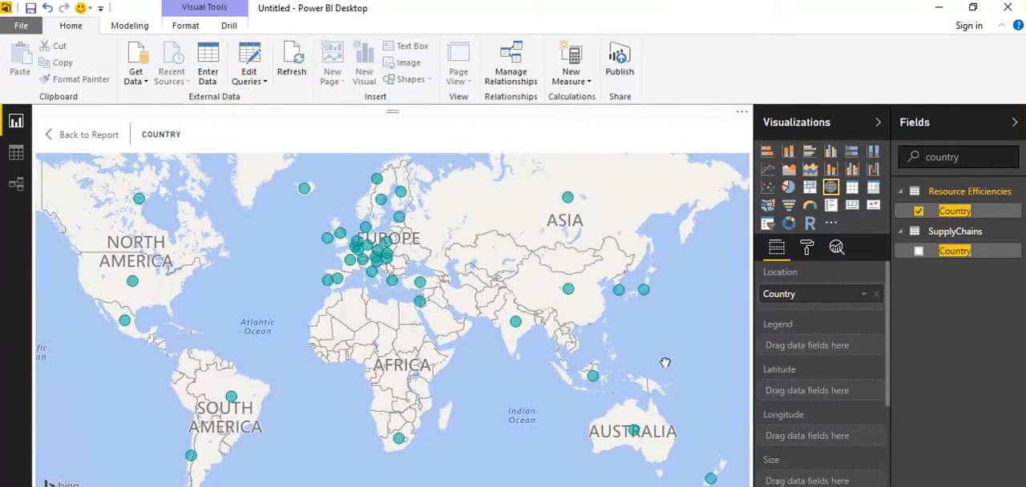
click(920, 252)
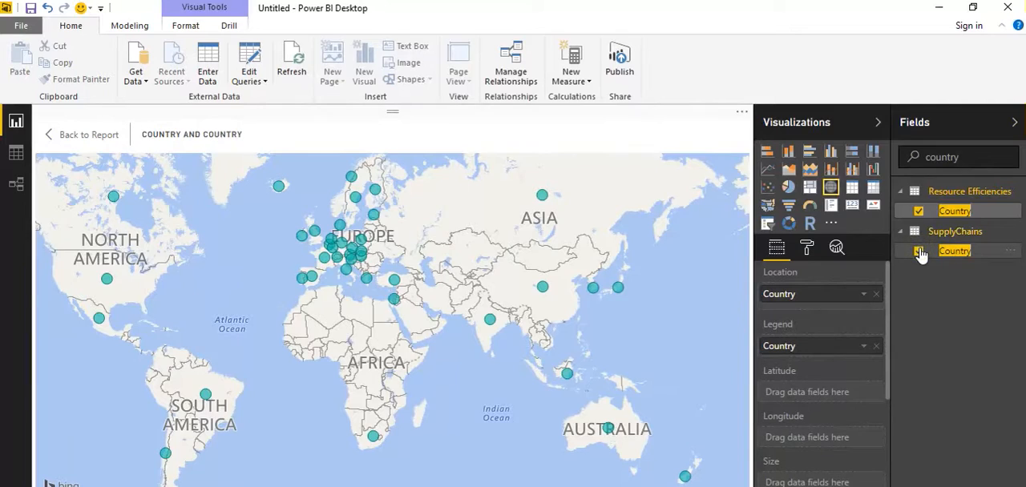
click(919, 252)
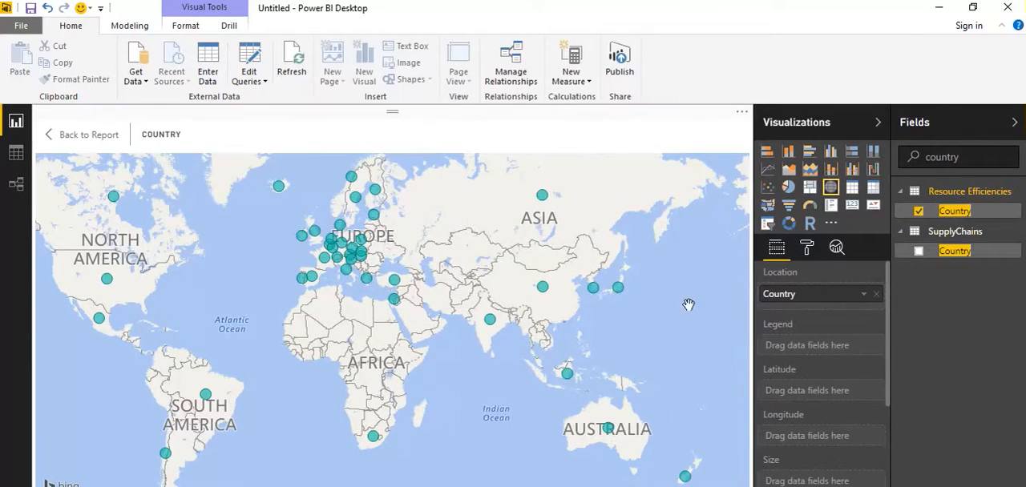
Examine the data model's table relationships and the Supply Chain Emissions fields, and return to the full report page.
click(18, 194)
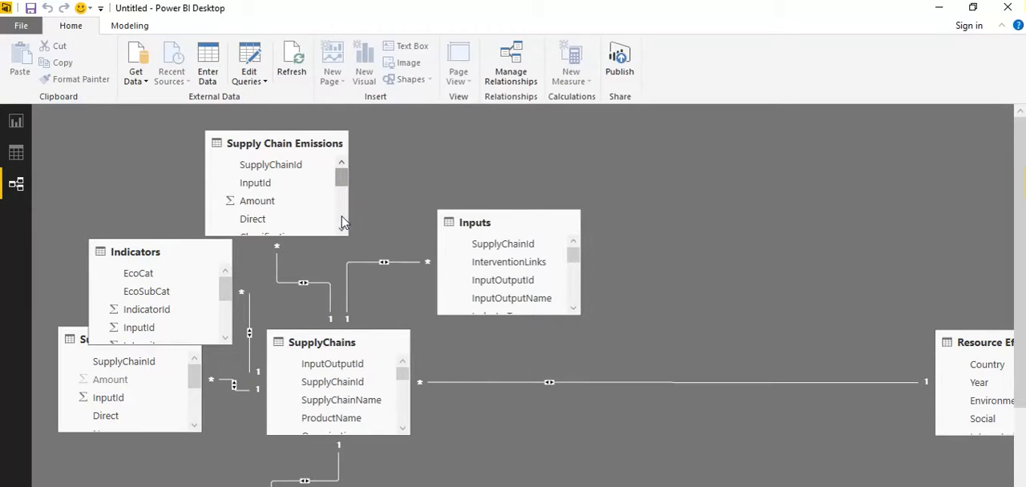
drag(341, 177, 353, 332)
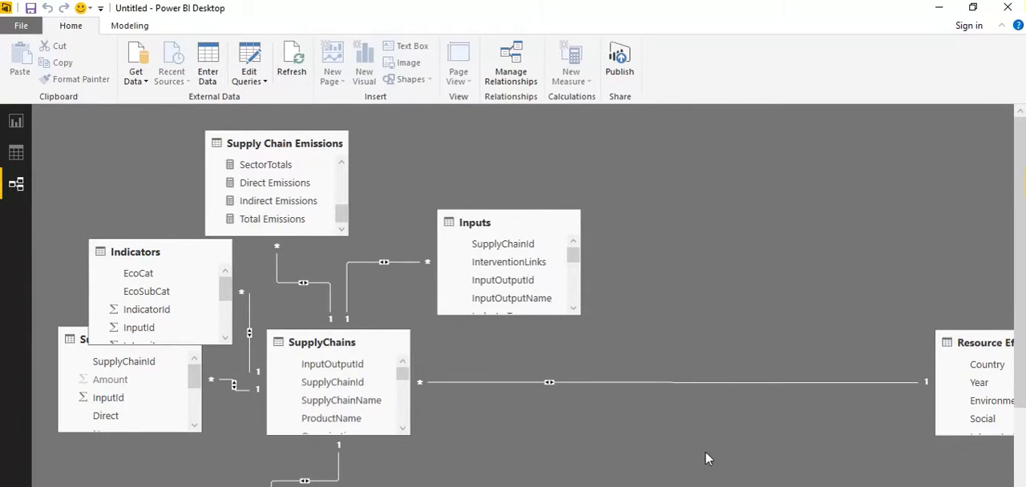
click(17, 122)
click(79, 138)
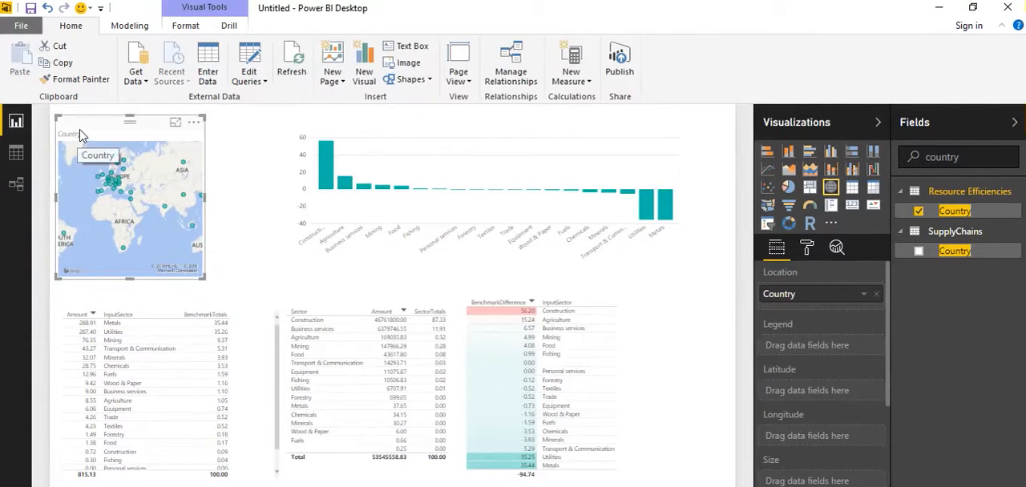
Open the report page with the emissions and cost summary and include AFP (13079) in its Supply Chain slicer.
click(494, 232)
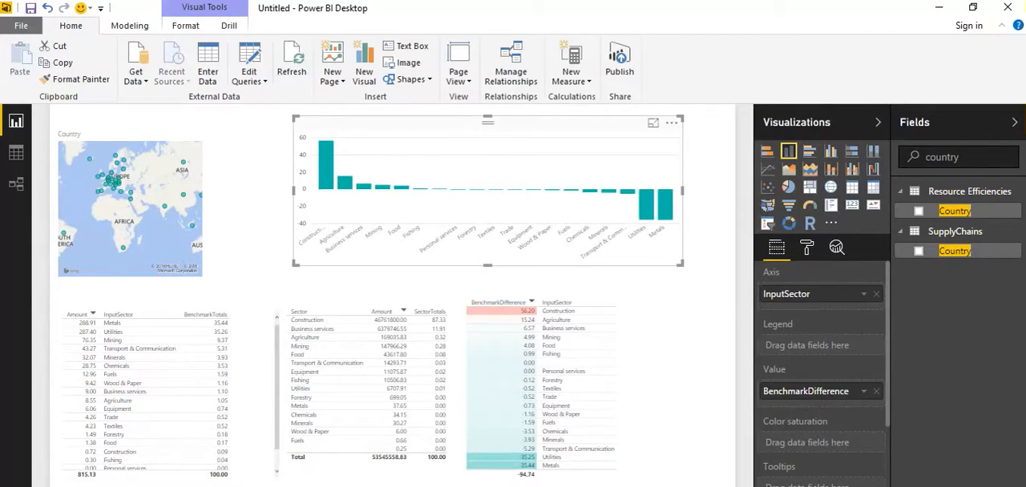
click(88, 484)
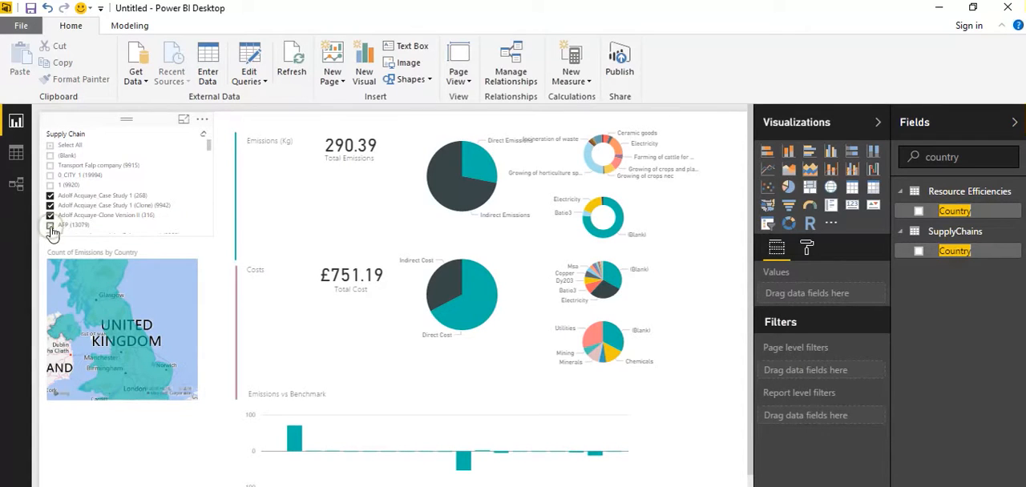
click(50, 226)
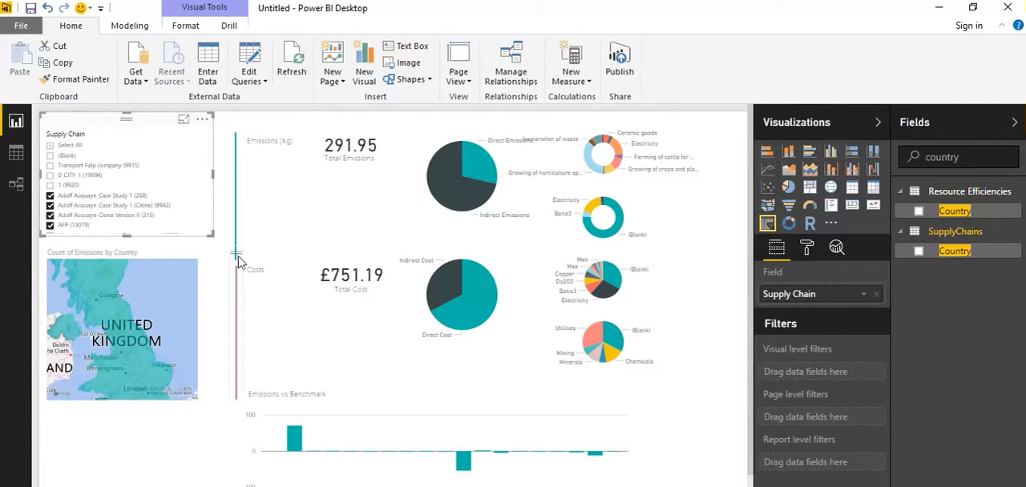